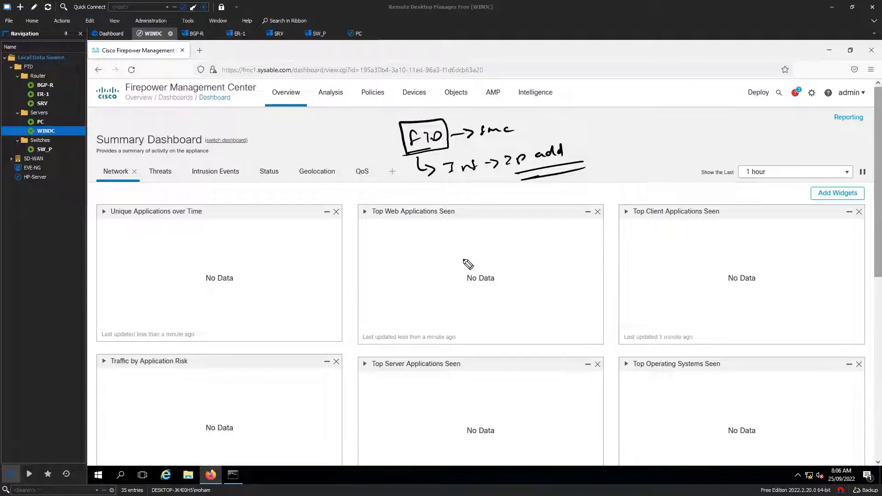
# Handwrite the numbered list: circled 1 SSH, 2 DNS, 3 syslog/snmp
pyautogui.moveTo(473, 250)
pyautogui.mouseDown()
pyautogui.moveTo(488, 240)
pyautogui.moveTo(478, 239)
pyautogui.mouseUp()
pyautogui.moveTo(501, 235); pyautogui.dragTo(505, 244)
pyautogui.moveTo(515, 234); pyautogui.dragTo(512, 244)
pyautogui.moveTo(518, 243)
pyautogui.mouseDown()
pyautogui.moveTo(524, 234)
pyautogui.moveTo(529, 244)
pyautogui.mouseUp()
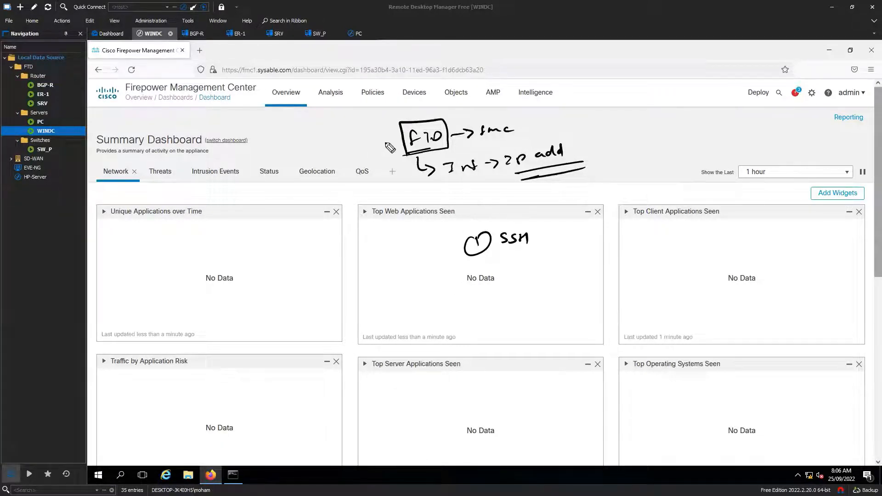
pyautogui.moveTo(390, 139); pyautogui.dragTo(387, 146)
pyautogui.moveTo(480, 264)
pyautogui.mouseDown()
pyautogui.moveTo(486, 275)
pyautogui.moveTo(533, 258)
pyautogui.moveTo(538, 267)
pyautogui.mouseUp()
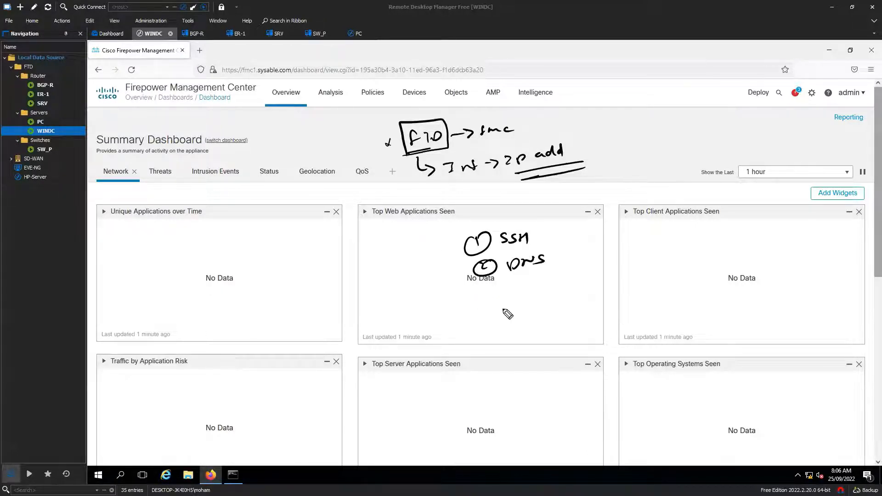
pyautogui.moveTo(488, 297)
pyautogui.mouseDown()
pyautogui.moveTo(555, 302)
pyautogui.moveTo(603, 287)
pyautogui.moveTo(589, 301)
pyautogui.mouseUp()
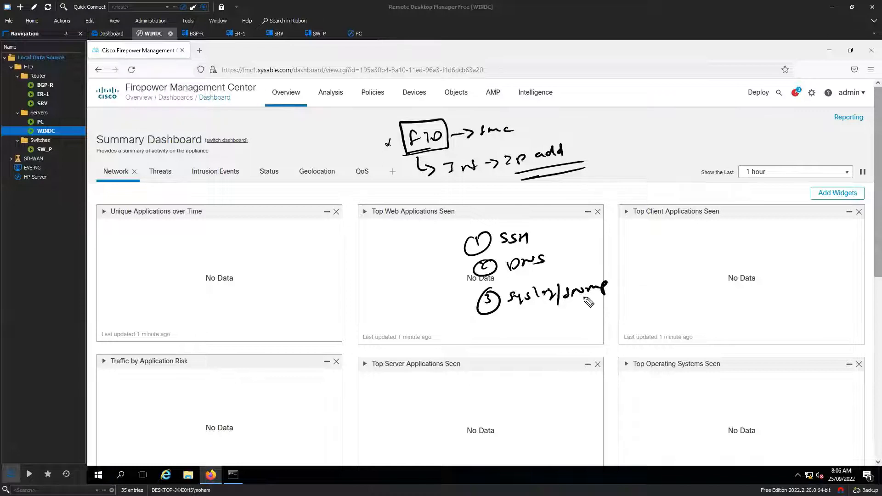
# Draw underlines beneath the SSH, DNS and syslog/snmp items
pyautogui.moveTo(467, 290); pyautogui.dragTo(574, 272)
pyautogui.moveTo(458, 263); pyautogui.dragTo(554, 242)
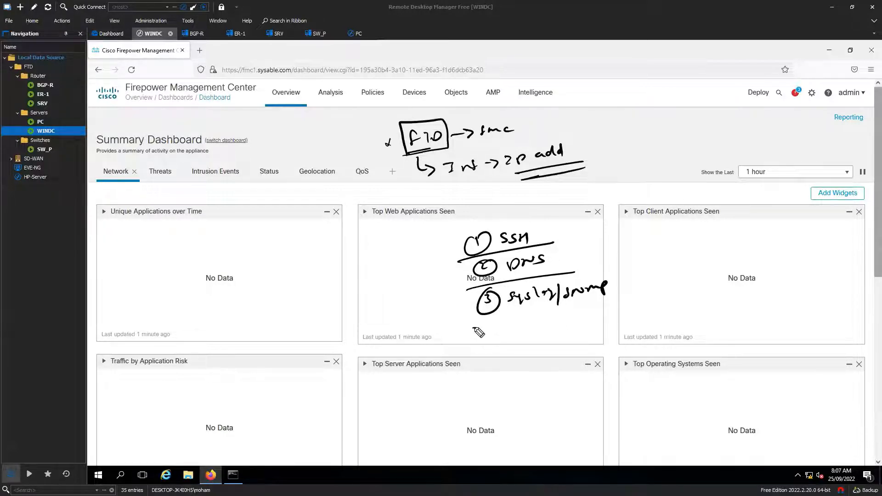
pyautogui.moveTo(474, 328); pyautogui.dragTo(582, 313)
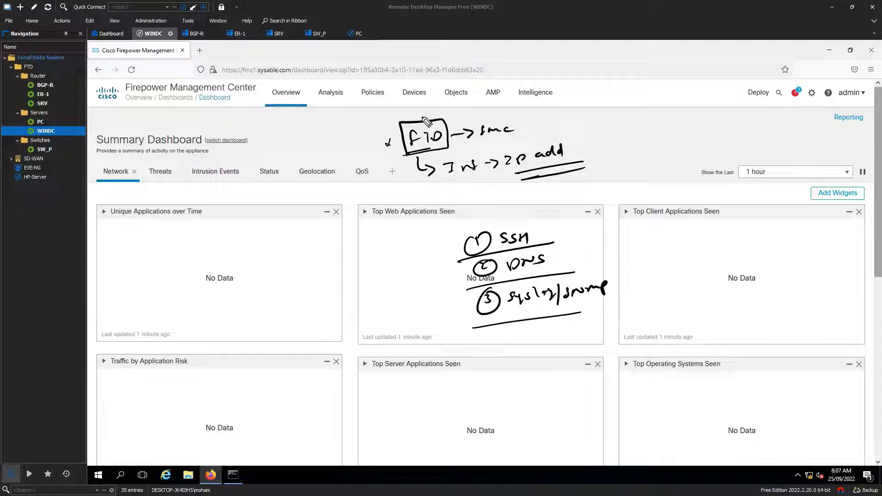
# Sketch an arrow from SSH to a boxed 'LDAP/AD/DB' note
pyautogui.moveTo(416, 109); pyautogui.dragTo(418, 120)
pyautogui.moveTo(533, 238)
pyautogui.mouseDown()
pyautogui.moveTo(661, 228)
pyautogui.moveTo(648, 236)
pyautogui.mouseUp()
pyautogui.moveTo(634, 238); pyautogui.dragTo(667, 235)
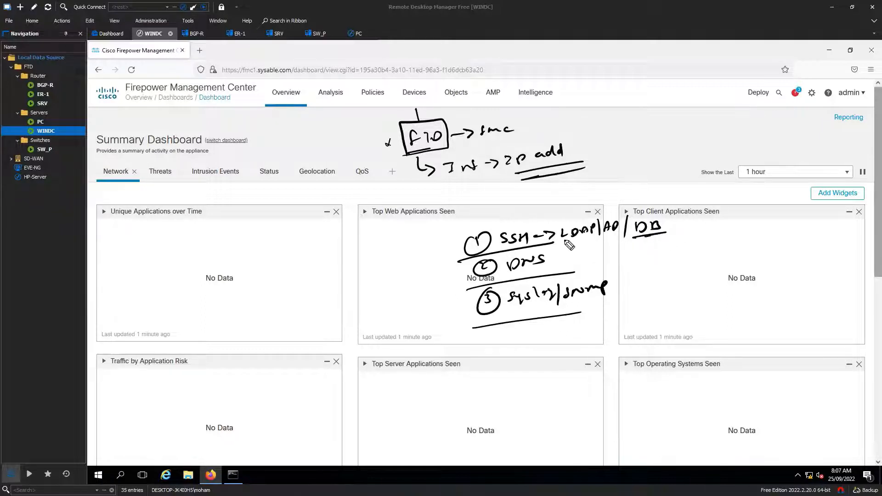
pyautogui.moveTo(564, 241)
pyautogui.mouseDown()
pyautogui.moveTo(666, 234)
pyautogui.moveTo(626, 215)
pyautogui.moveTo(556, 230)
pyautogui.moveTo(558, 242)
pyautogui.moveTo(610, 180)
pyautogui.moveTo(638, 181)
pyautogui.mouseUp()
# Write 'Deep' with an arrow to fmc, then scribble through the LDAP/AD/DB box
pyautogui.moveTo(618, 185); pyautogui.dragTo(641, 186)
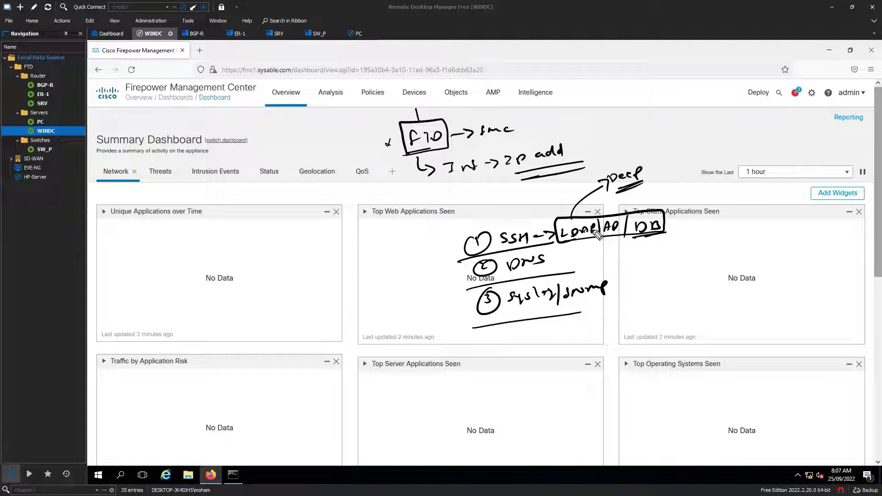
pyautogui.moveTo(623, 161)
pyautogui.mouseDown()
pyautogui.moveTo(558, 116)
pyautogui.moveTo(539, 118)
pyautogui.moveTo(548, 127)
pyautogui.mouseUp()
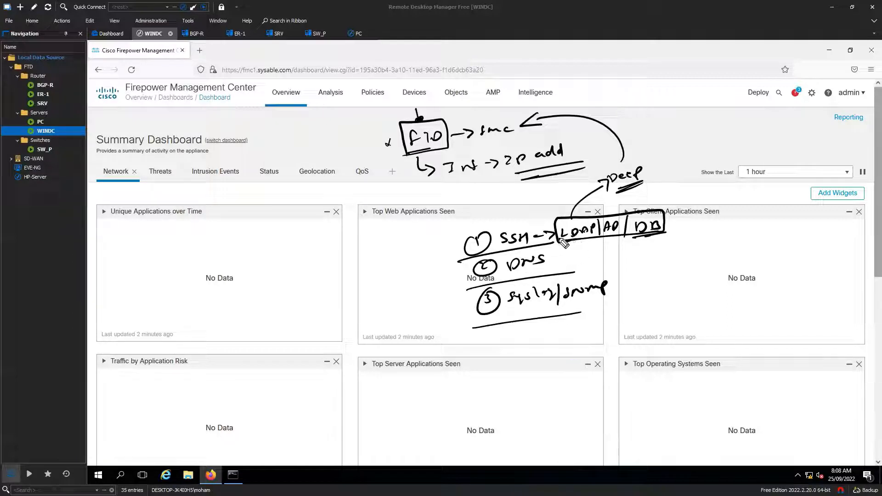
pyautogui.moveTo(565, 244); pyautogui.dragTo(667, 227)
pyautogui.moveTo(563, 240)
pyautogui.mouseDown()
pyautogui.moveTo(665, 221)
pyautogui.moveTo(558, 229)
pyautogui.moveTo(599, 226)
pyautogui.mouseUp()
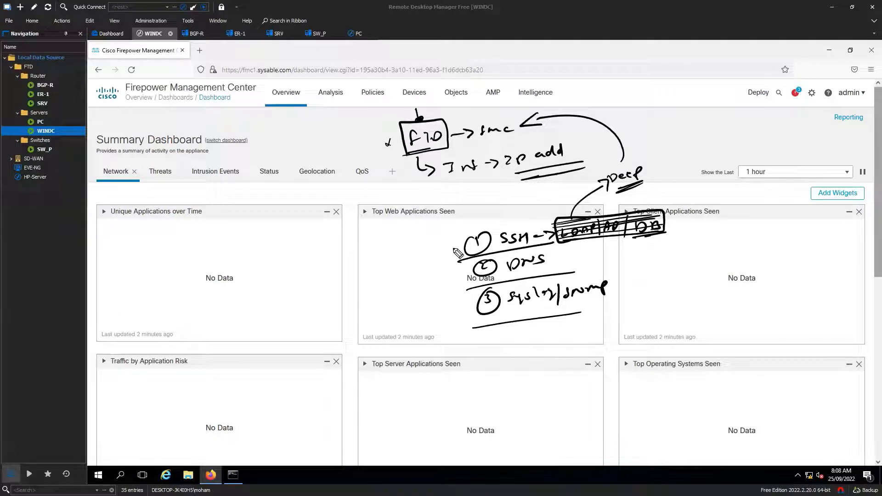
# Tick the SSH, DNS and syslog/snmp items and bracket them as group 1
pyautogui.moveTo(438, 248); pyautogui.dragTo(449, 246)
pyautogui.moveTo(452, 275); pyautogui.dragTo(460, 272)
pyautogui.moveTo(462, 304); pyautogui.dragTo(469, 301)
pyautogui.moveTo(565, 301); pyautogui.dragTo(589, 304)
pyautogui.moveTo(457, 224)
pyautogui.mouseDown()
pyautogui.moveTo(441, 328)
pyautogui.moveTo(478, 331)
pyautogui.mouseUp()
pyautogui.moveTo(404, 275)
pyautogui.mouseDown()
pyautogui.moveTo(409, 280)
pyautogui.moveTo(398, 267)
pyautogui.mouseUp()
# Write a boxed '2 scan' and sketch device links branching off the FTD box
pyautogui.moveTo(694, 245)
pyautogui.mouseDown()
pyautogui.moveTo(703, 254)
pyautogui.moveTo(701, 238)
pyautogui.moveTo(749, 254)
pyautogui.mouseUp()
pyautogui.moveTo(761, 246); pyautogui.dragTo(802, 240)
pyautogui.moveTo(734, 262); pyautogui.dragTo(795, 257)
pyautogui.moveTo(736, 266); pyautogui.dragTo(796, 261)
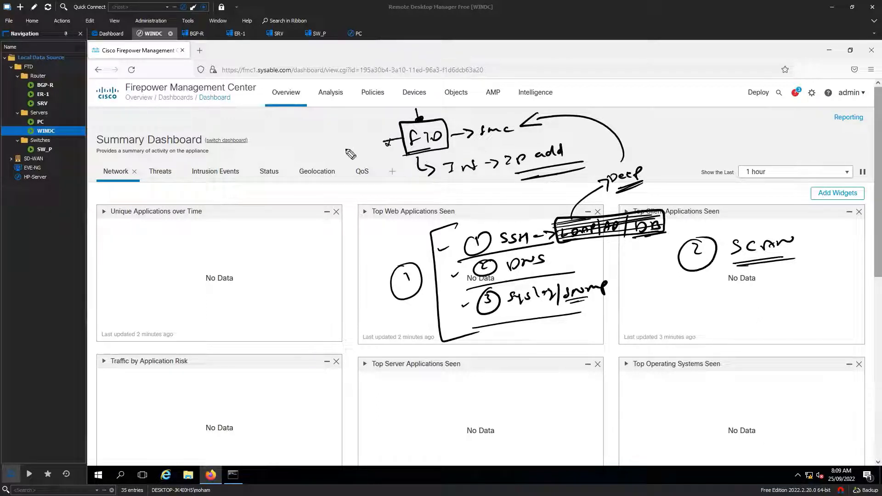
pyautogui.moveTo(312, 157)
pyautogui.mouseDown()
pyautogui.moveTo(403, 138)
pyautogui.moveTo(446, 205)
pyautogui.mouseUp()
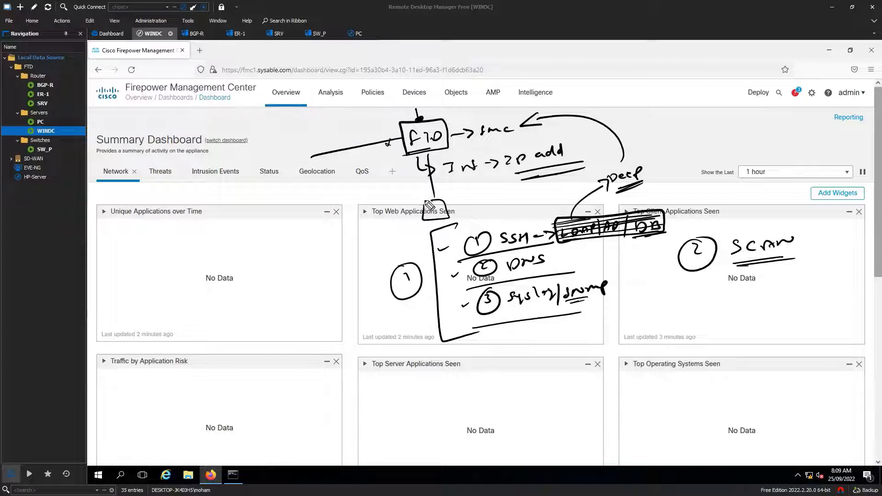
pyautogui.moveTo(316, 158)
pyautogui.mouseDown()
pyautogui.moveTo(278, 152)
pyautogui.moveTo(311, 149)
pyautogui.mouseUp()
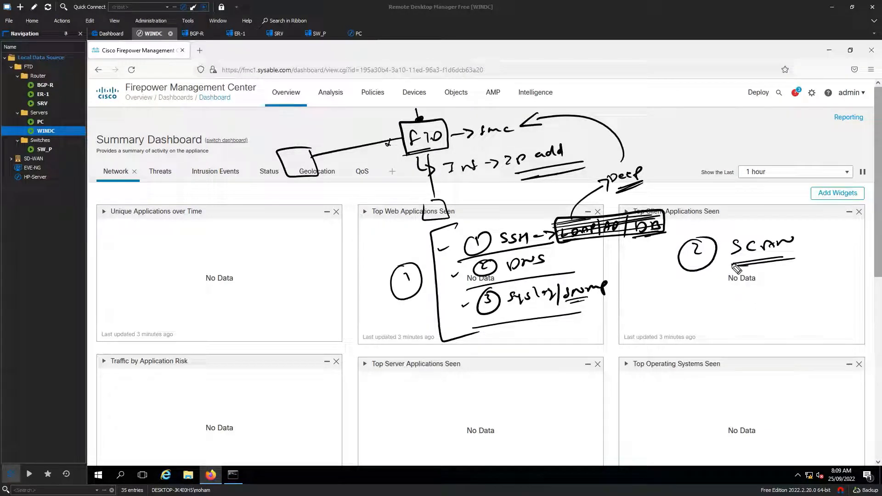
pyautogui.moveTo(735, 268)
pyautogui.mouseDown()
pyautogui.moveTo(812, 263)
pyautogui.moveTo(729, 257)
pyautogui.moveTo(728, 273)
pyautogui.mouseUp()
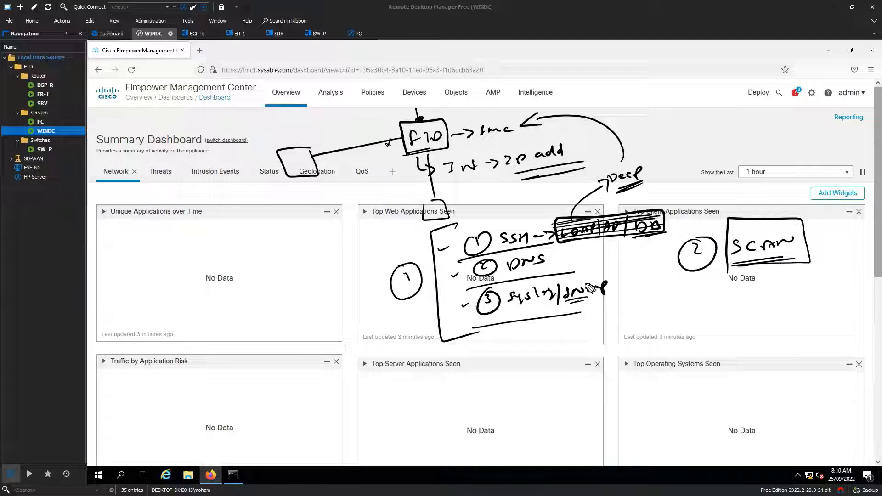
# Write '3 Routing' and 'Platform Setting' below the step 1 group
pyautogui.moveTo(699, 312)
pyautogui.mouseDown()
pyautogui.moveTo(696, 324)
pyautogui.moveTo(782, 308)
pyautogui.moveTo(794, 316)
pyautogui.moveTo(804, 303)
pyautogui.moveTo(726, 342)
pyautogui.moveTo(821, 332)
pyautogui.mouseUp()
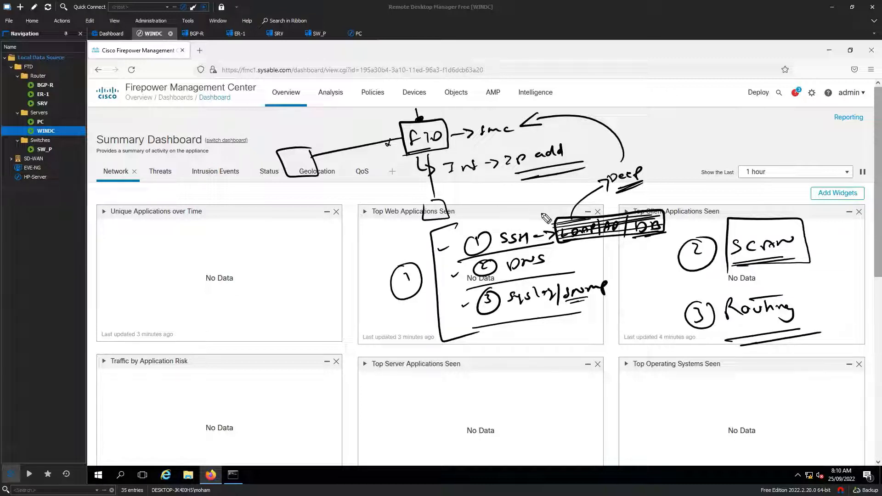
pyautogui.moveTo(535, 212)
pyautogui.mouseDown()
pyautogui.moveTo(606, 277)
pyautogui.moveTo(527, 342)
pyautogui.mouseUp()
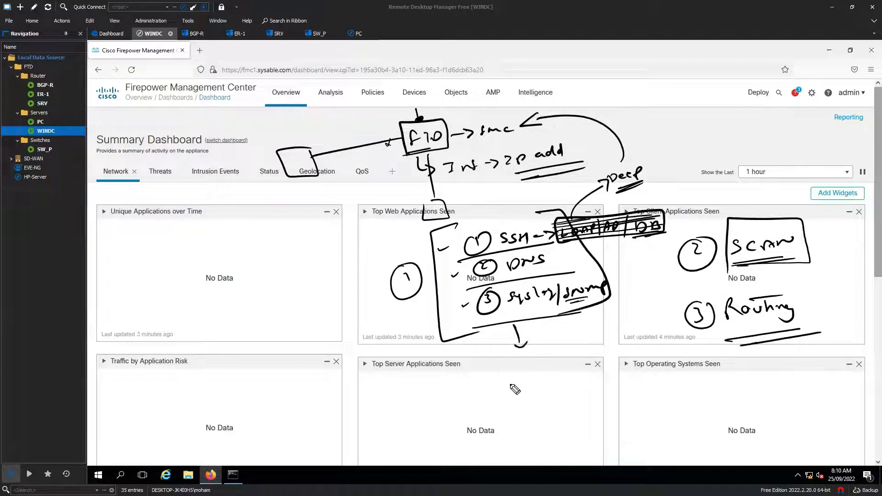
pyautogui.moveTo(477, 377)
pyautogui.mouseDown()
pyautogui.moveTo(495, 384)
pyautogui.moveTo(516, 367)
pyautogui.moveTo(568, 366)
pyautogui.mouseUp()
pyautogui.moveTo(518, 393)
pyautogui.mouseDown()
pyautogui.moveTo(523, 402)
pyautogui.moveTo(558, 391)
pyautogui.moveTo(524, 414)
pyautogui.moveTo(558, 401)
pyautogui.mouseUp()
# Label FTD 'platform', box Platform Setting, then clear all annotations
pyautogui.moveTo(403, 134)
pyautogui.mouseDown()
pyautogui.moveTo(355, 128)
pyautogui.moveTo(396, 111)
pyautogui.moveTo(344, 134)
pyautogui.mouseUp()
pyautogui.moveTo(366, 136); pyautogui.dragTo(390, 128)
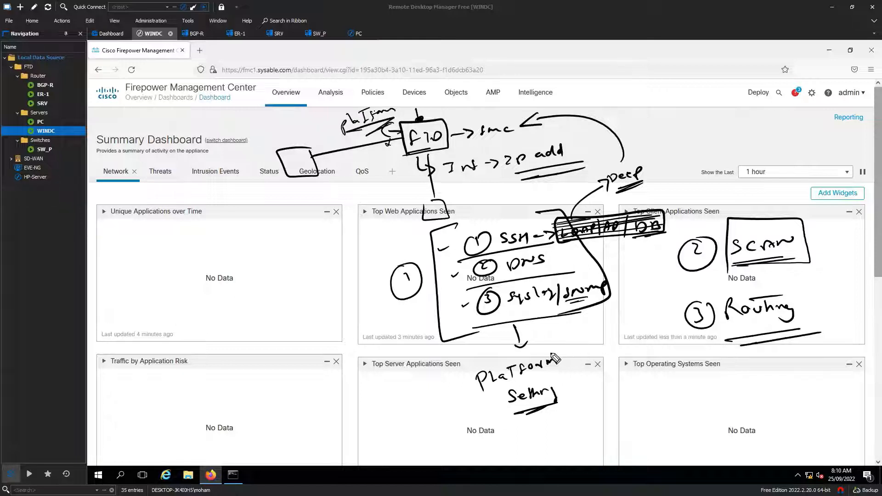
pyautogui.moveTo(565, 336)
pyautogui.mouseDown()
pyautogui.moveTo(464, 368)
pyautogui.moveTo(591, 407)
pyautogui.moveTo(458, 360)
pyautogui.mouseUp()
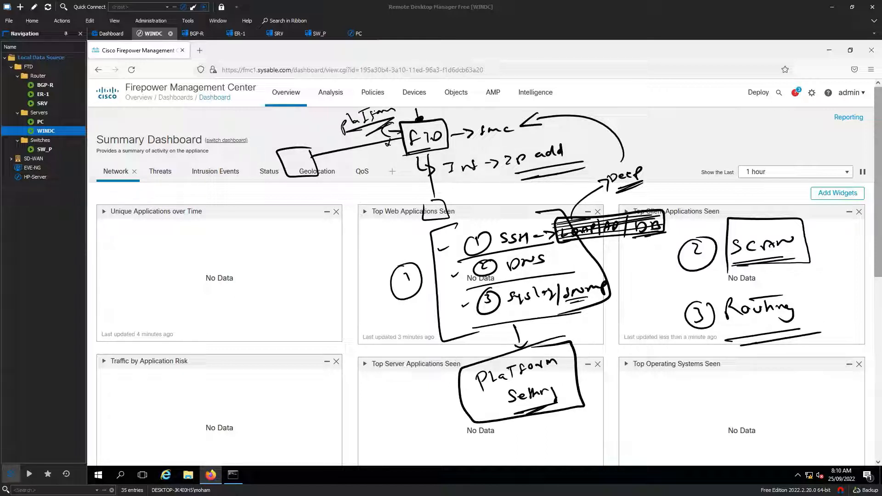
pyautogui.press('Escape')
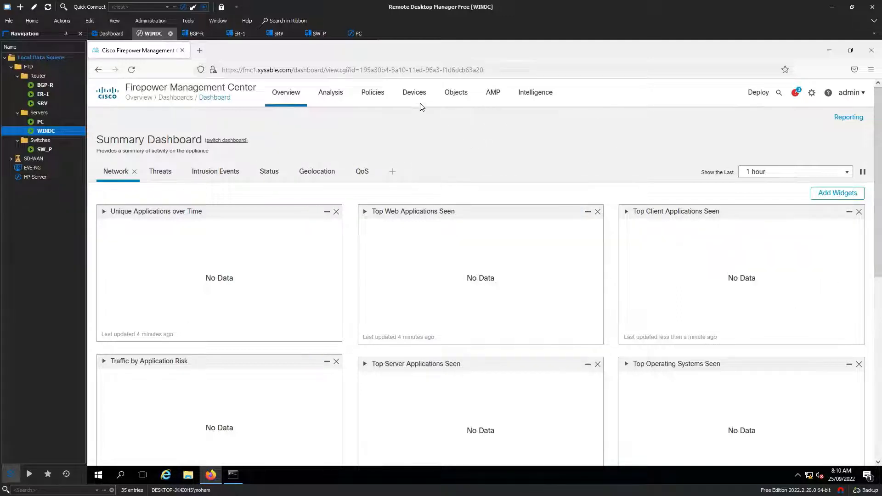
# Go to Devices > Platform Settings to list the platform policies
pyautogui.click(414, 92)
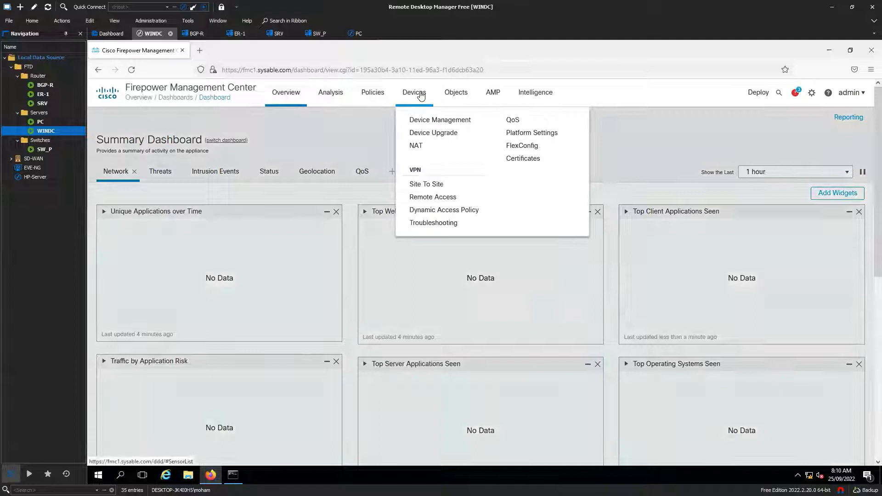
pyautogui.click(541, 136)
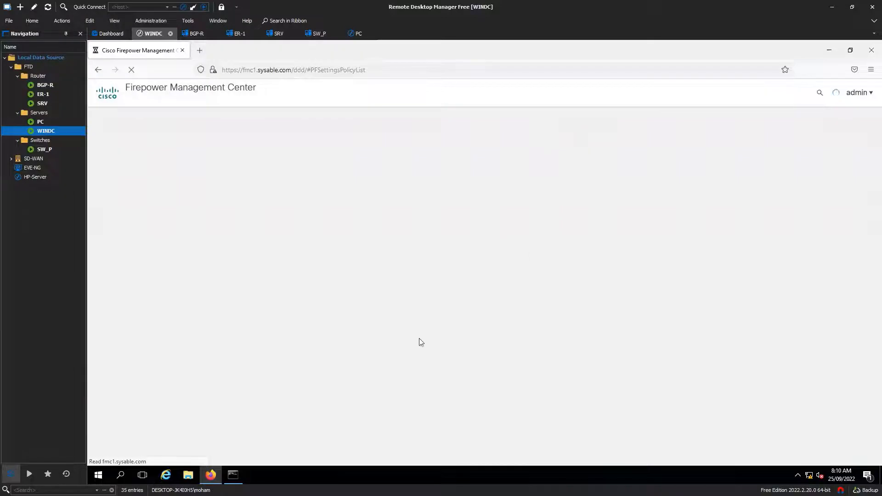
pyautogui.click(97, 475)
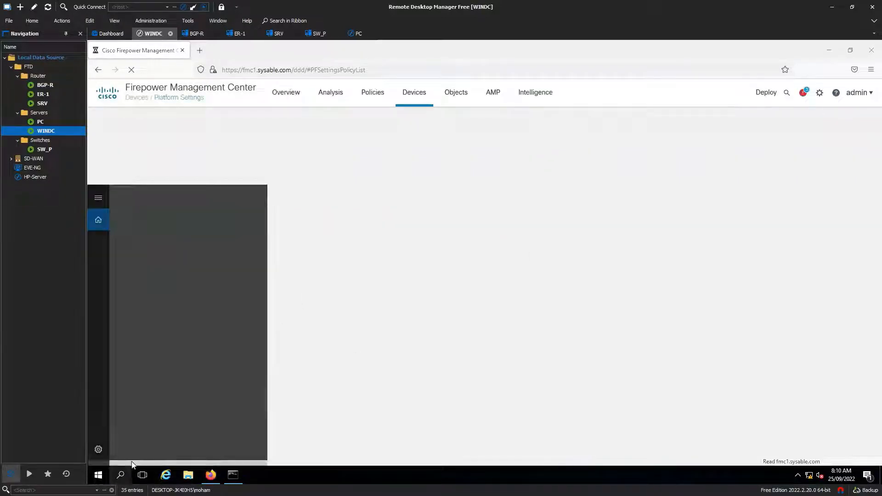
pyautogui.write('putty')
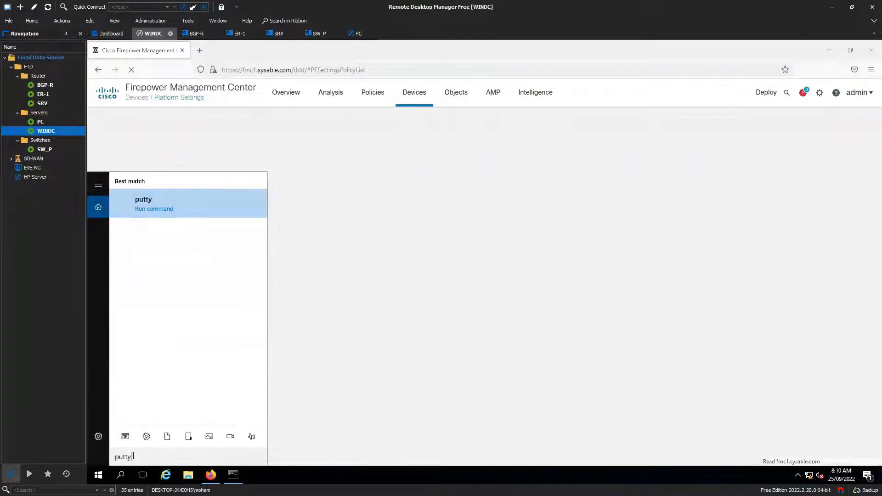
pyautogui.press('Return')
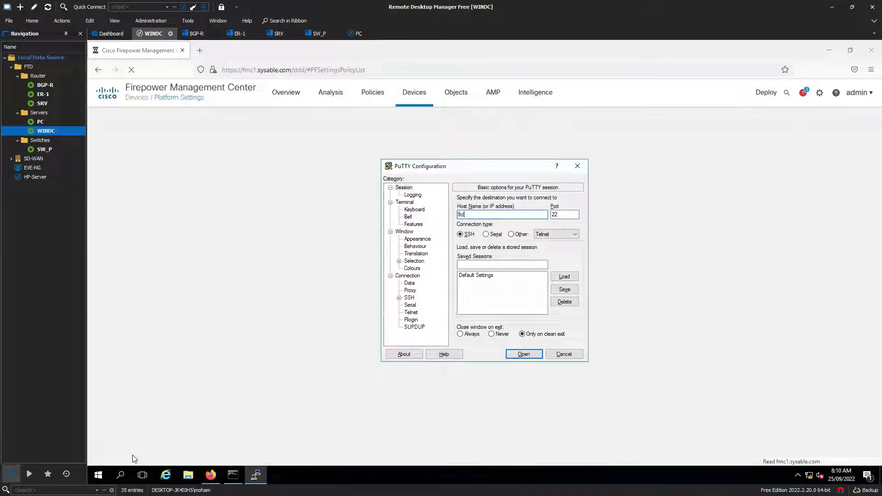
pyautogui.write('ftd1.sysable.com')
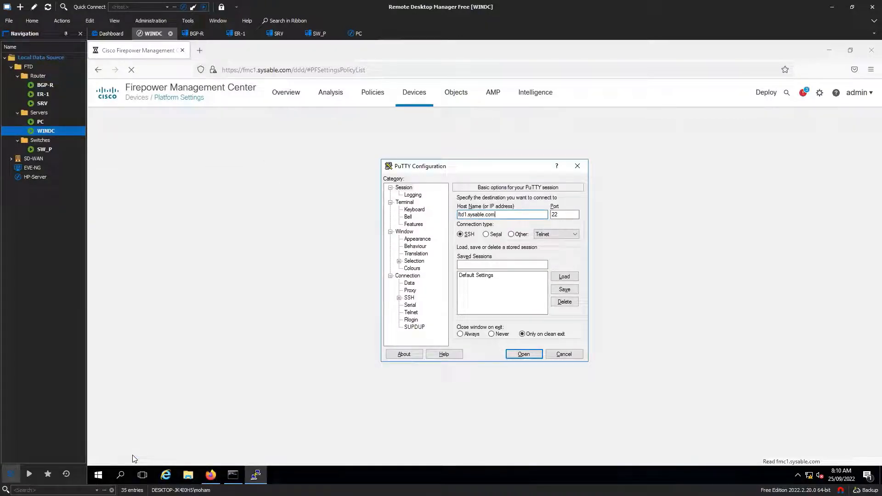
pyautogui.press('Return')
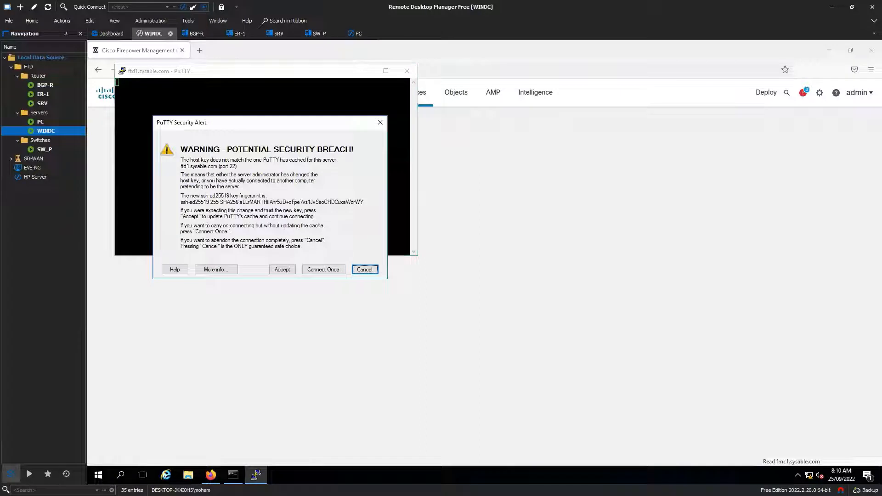
pyautogui.click(283, 270)
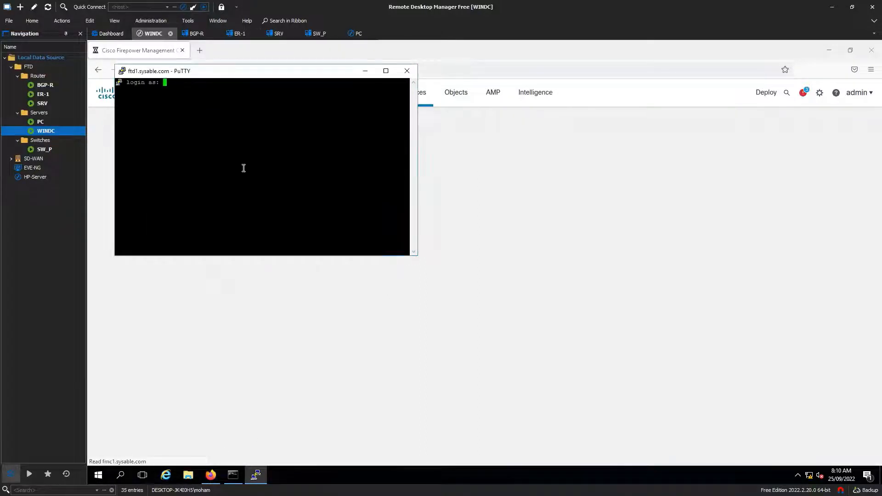
pyautogui.moveTo(239, 79); pyautogui.dragTo(403, 169)
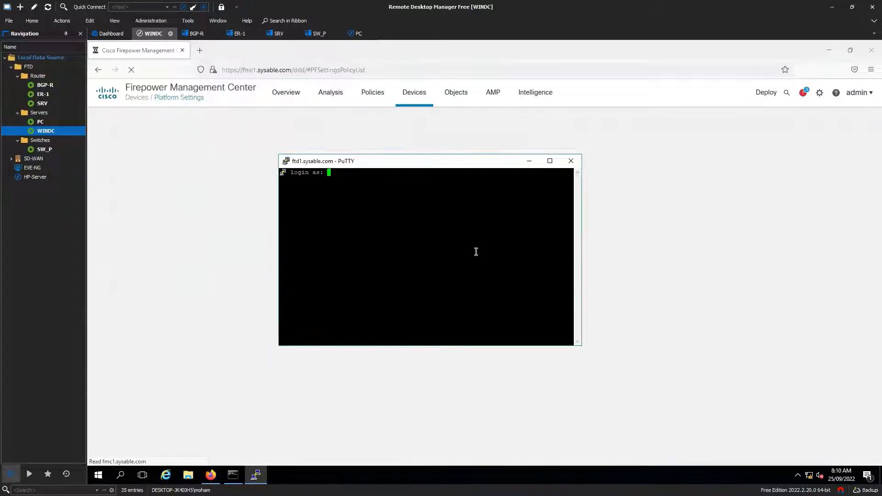
pyautogui.click(569, 162)
pyautogui.click(486, 292)
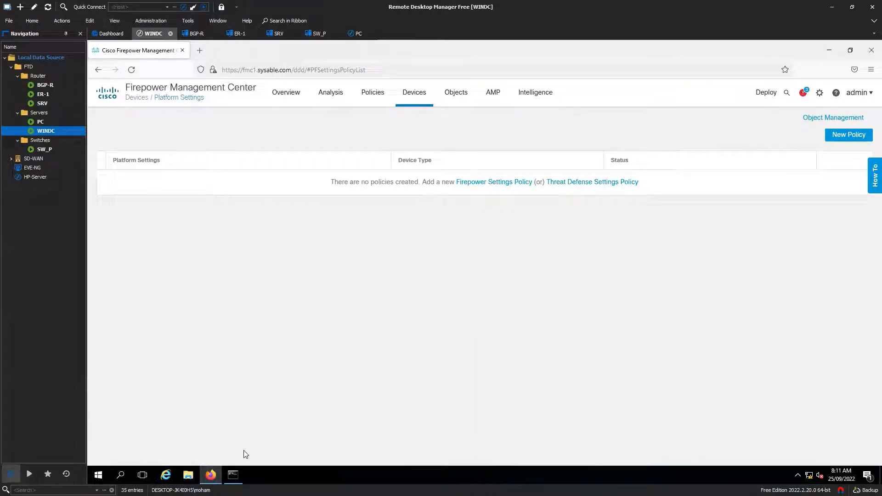
pyautogui.click(122, 475)
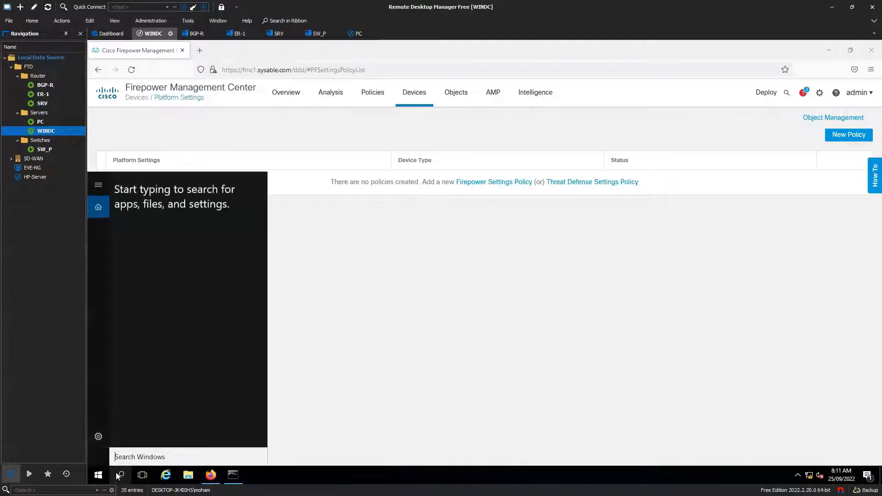
pyautogui.write('puuty')
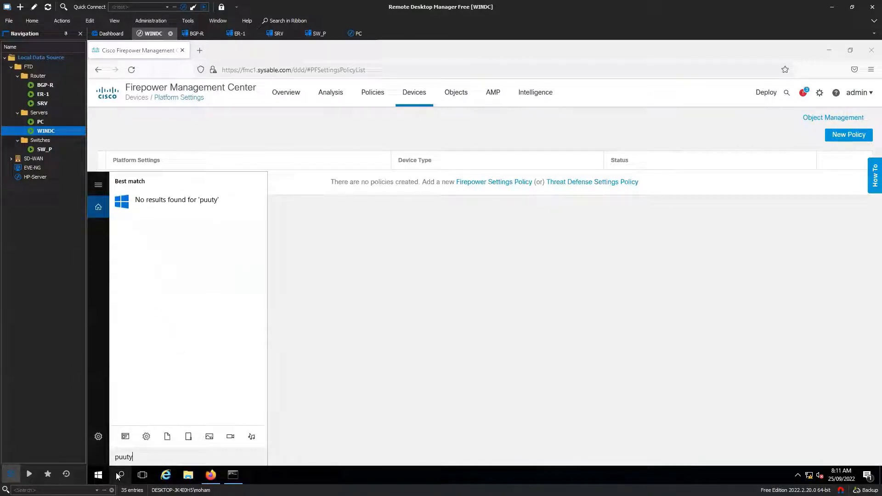
pyautogui.press('BackSpace')
pyautogui.press('BackSpace')
pyautogui.press('BackSpace')
pyautogui.press('BackSpace')
pyautogui.write('utty')
pyautogui.press('Return')
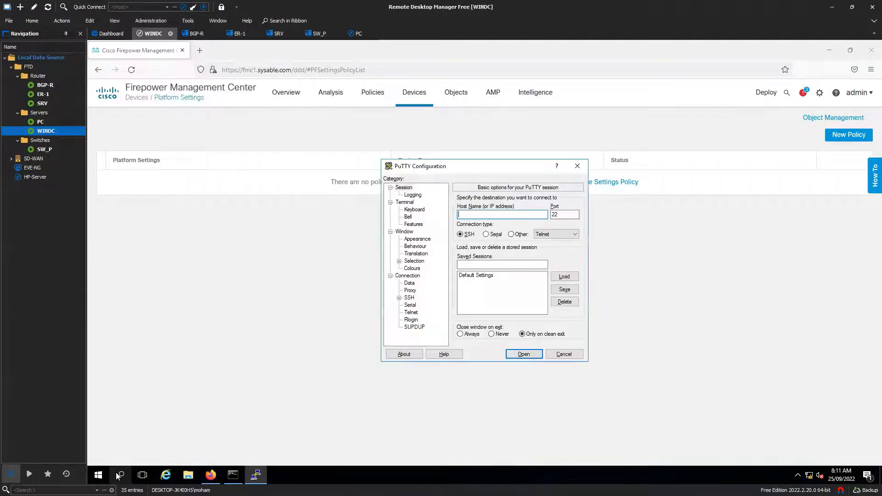
pyautogui.write('ftd1.sysalble.com')
pyautogui.press('Return')
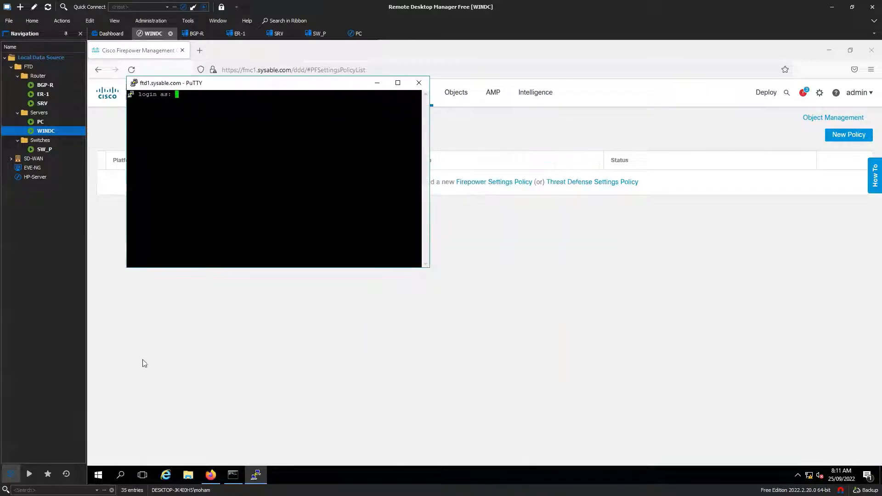
pyautogui.click(418, 83)
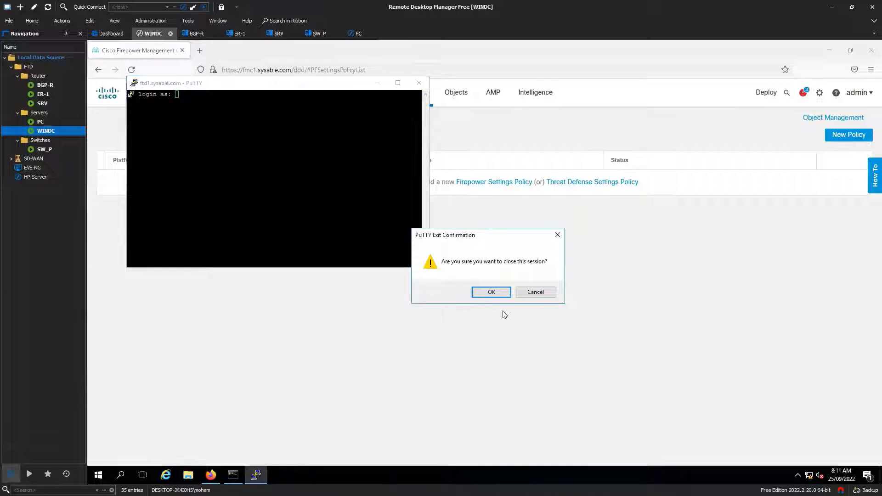
pyautogui.click(492, 293)
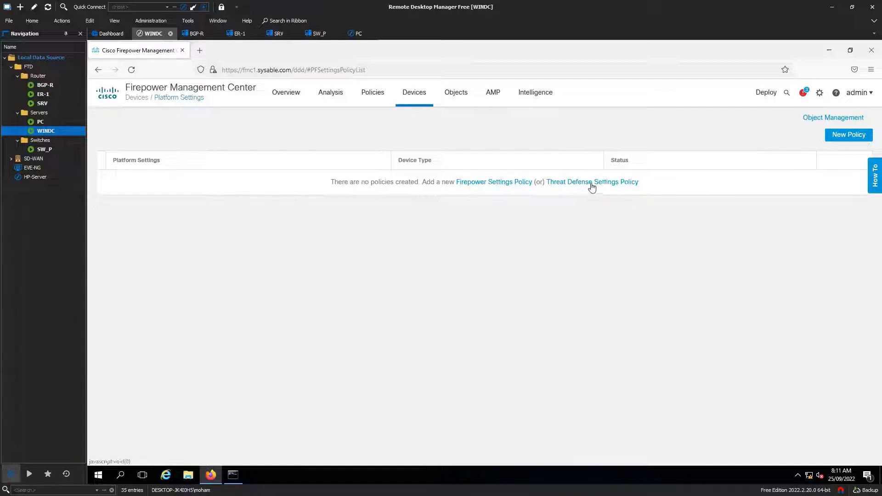
# Create Threat Defense policy PLT for FTD1 described 'Platform policy for FTD1' and save
pyautogui.click(852, 140)
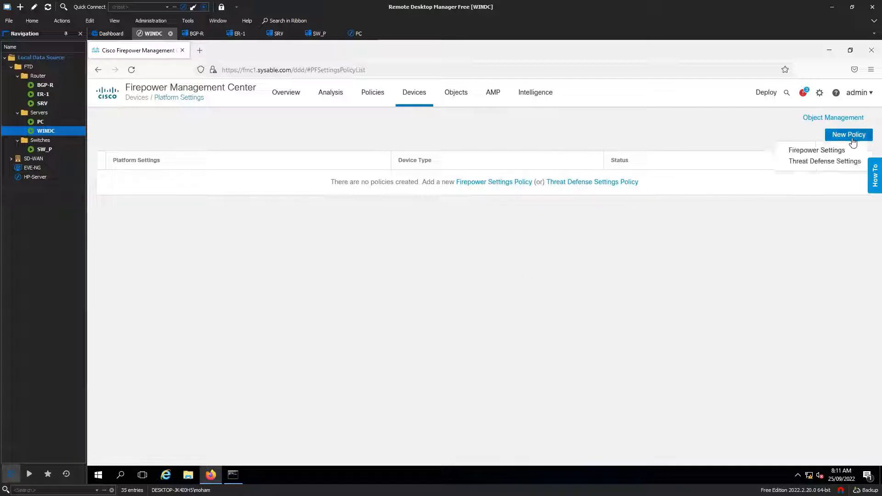
pyautogui.click(828, 164)
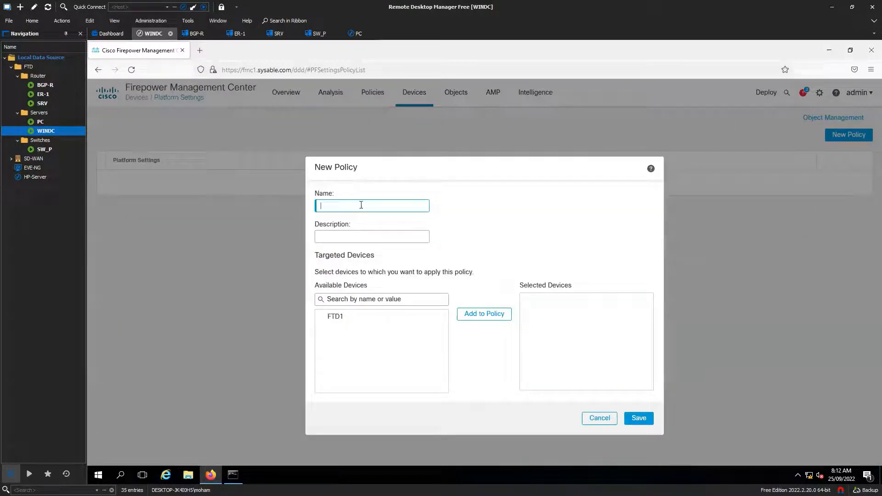
pyautogui.write('PLT')
pyautogui.click(349, 326)
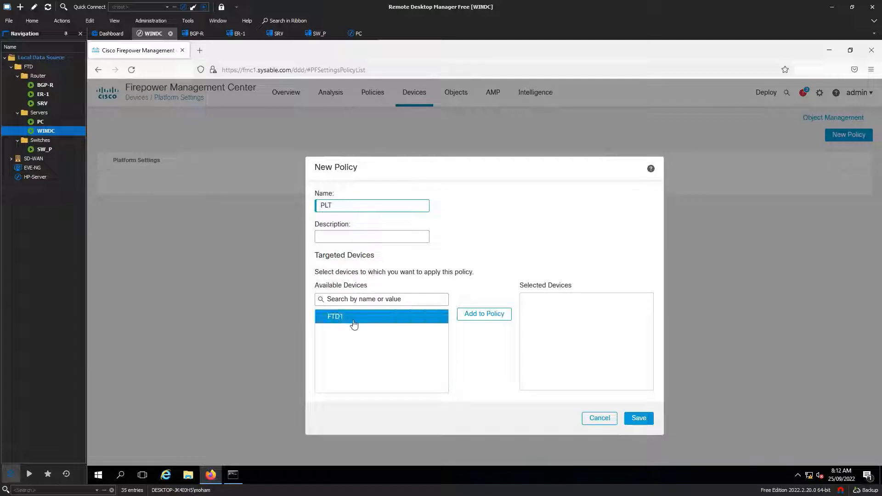
pyautogui.click(486, 313)
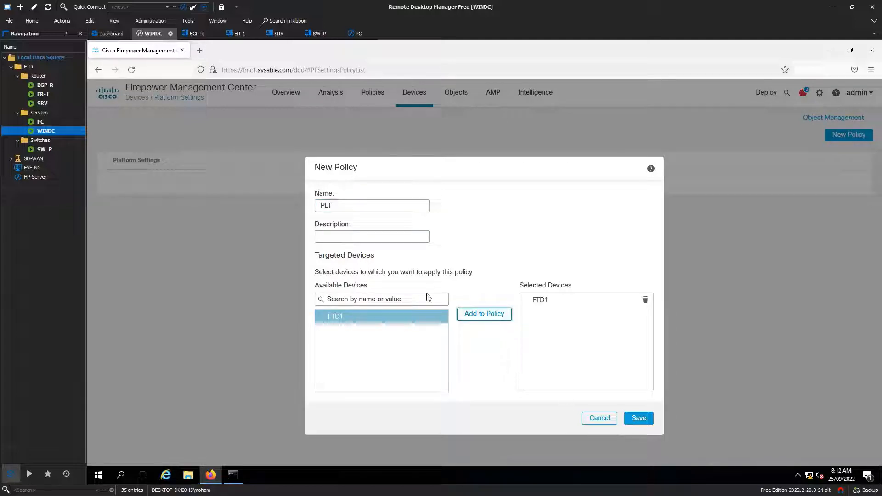
pyautogui.click(348, 238)
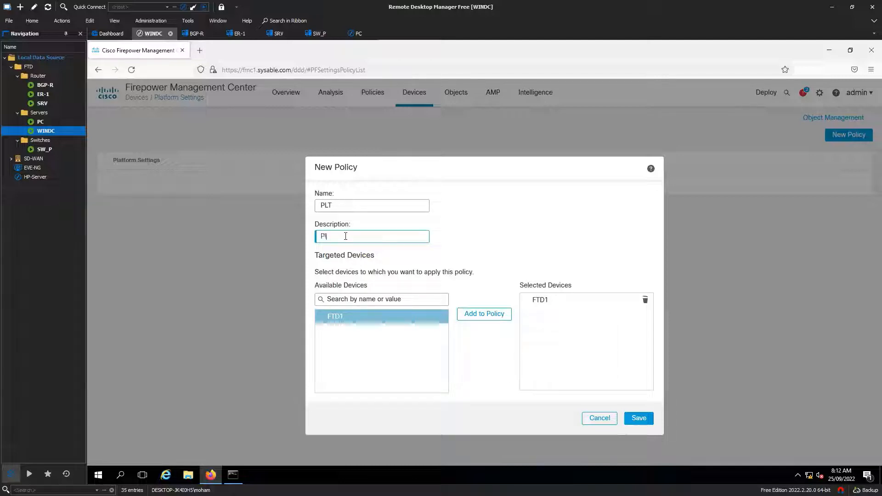
pyautogui.write('Platform policy for FTD1')
pyautogui.click(638, 418)
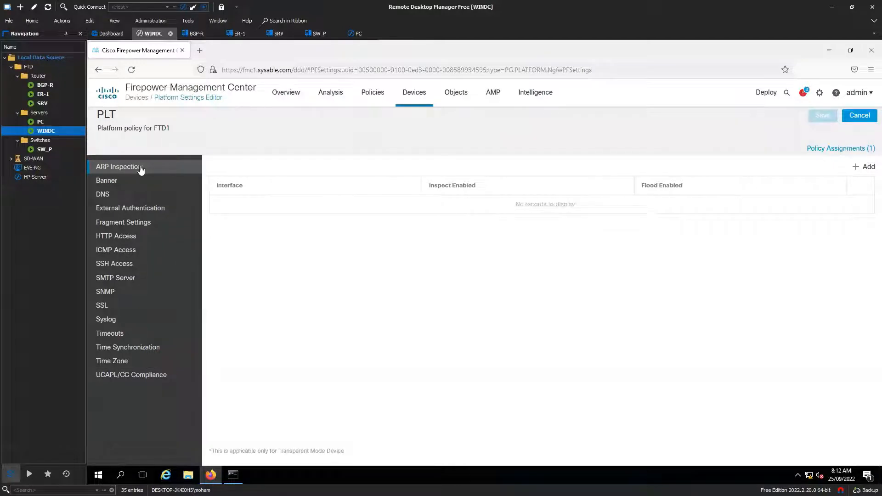
# Enable DNS name resolution by device in PLT and start a new DNS server group
pyautogui.click(128, 184)
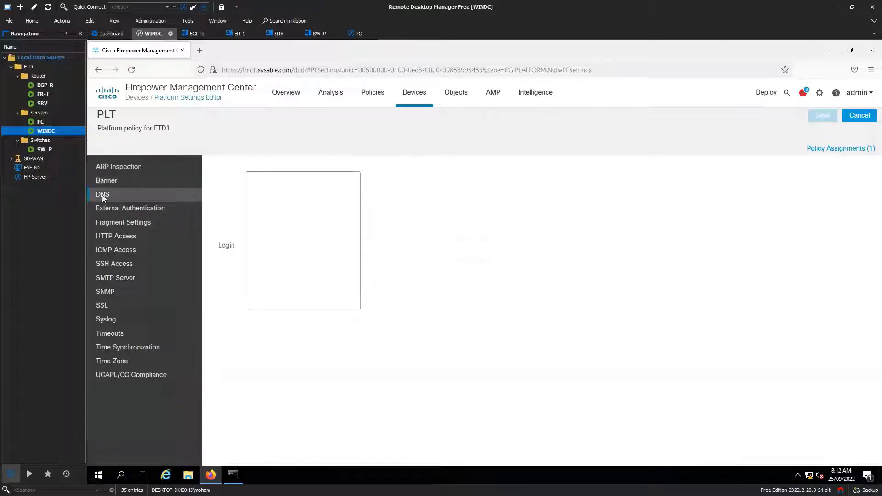
pyautogui.click(120, 196)
pyautogui.click(216, 197)
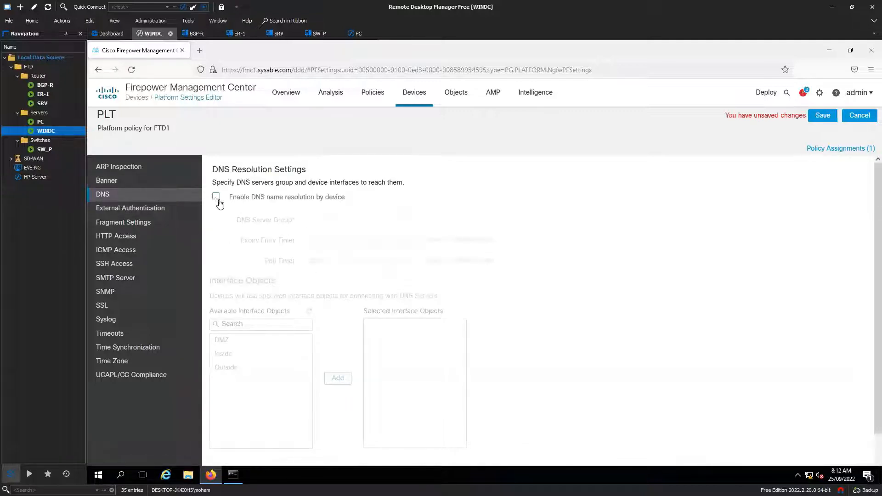
pyautogui.click(407, 223)
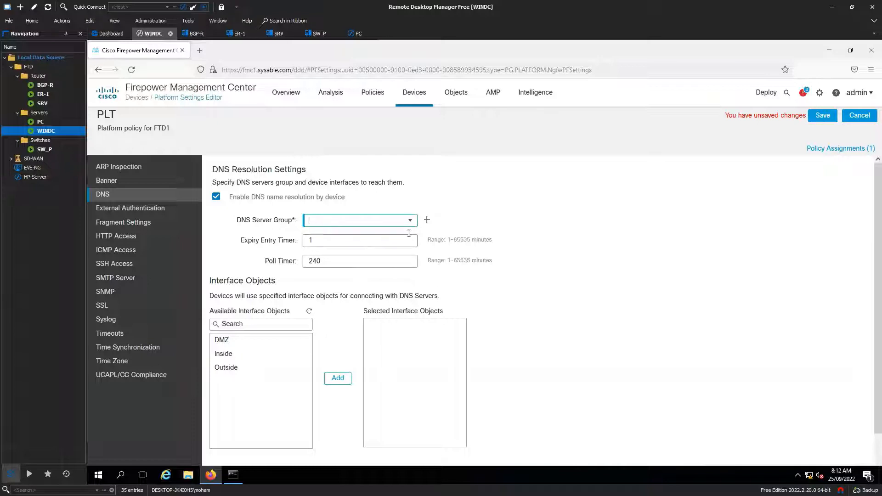
pyautogui.click(427, 221)
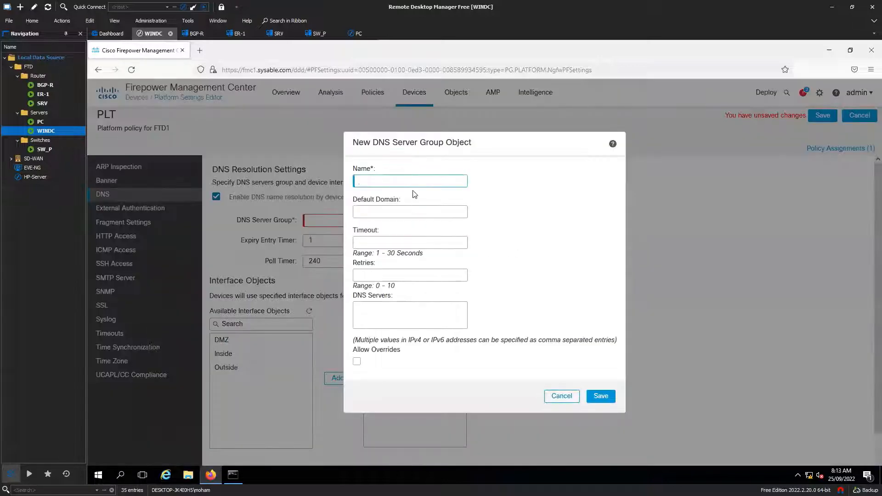
# Save DNS server group DNS-GRP with domain sysable.com and servers 172.16.1.10, 150.1.7.2
pyautogui.write('DNS-GRP')
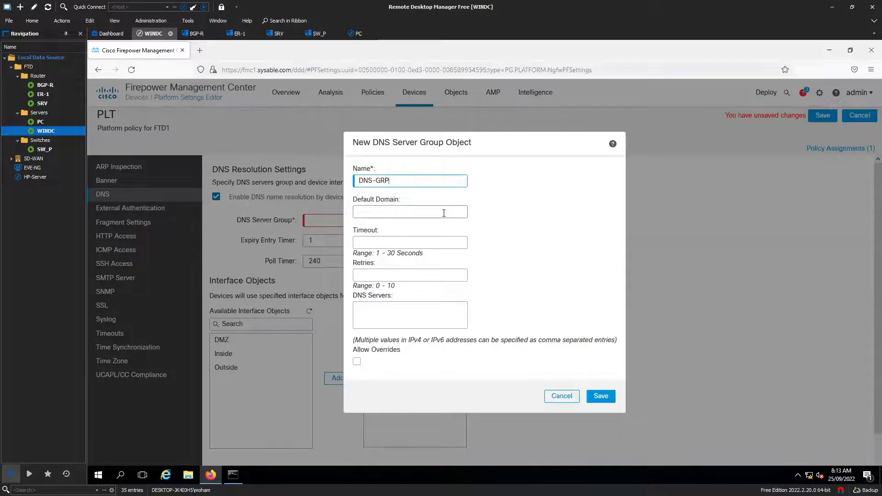
pyautogui.click(407, 210)
pyautogui.write('sysa')
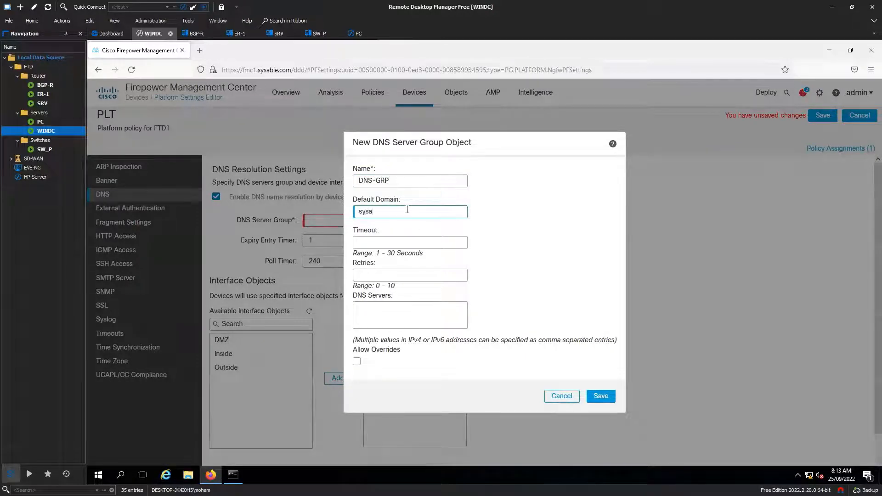
pyautogui.write('ble.com')
pyautogui.click(445, 322)
pyautogui.write('172')
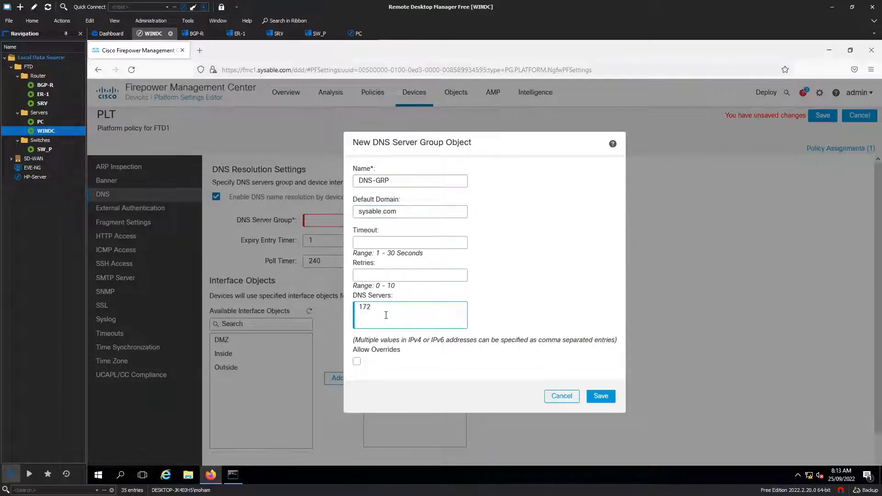
pyautogui.write('.16.1.10, 150.1.7.2')
pyautogui.moveTo(357, 309); pyautogui.dragTo(395, 312)
pyautogui.moveTo(430, 307); pyautogui.dragTo(400, 303)
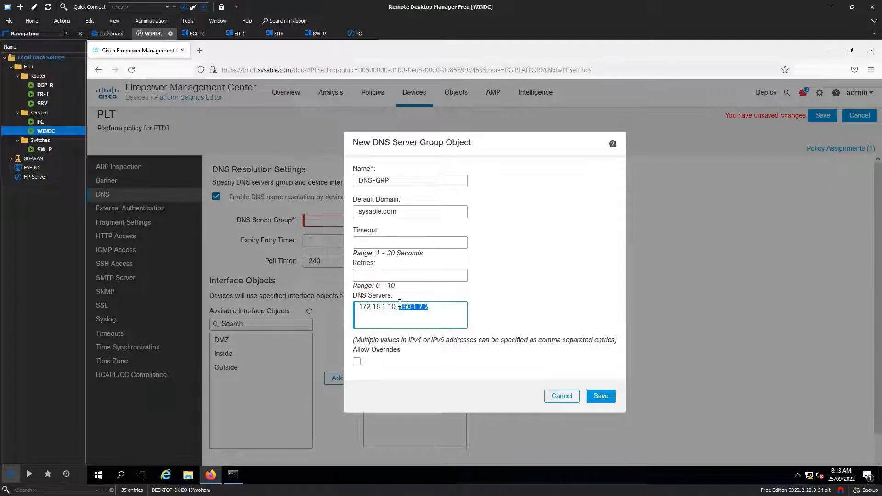
pyautogui.click(439, 324)
pyautogui.click(602, 398)
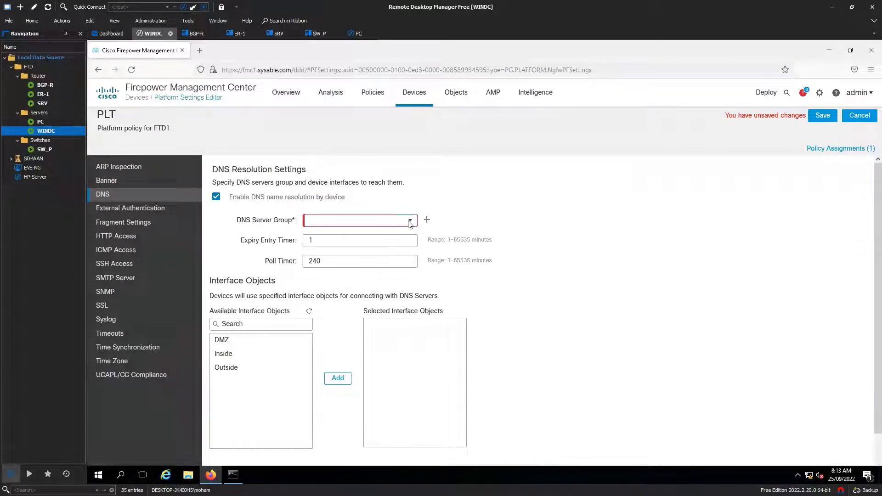
# Choose DNS-GRP, add the DMZ, Inside and Outside interfaces, and save PLT
pyautogui.click(410, 221)
pyautogui.click(393, 230)
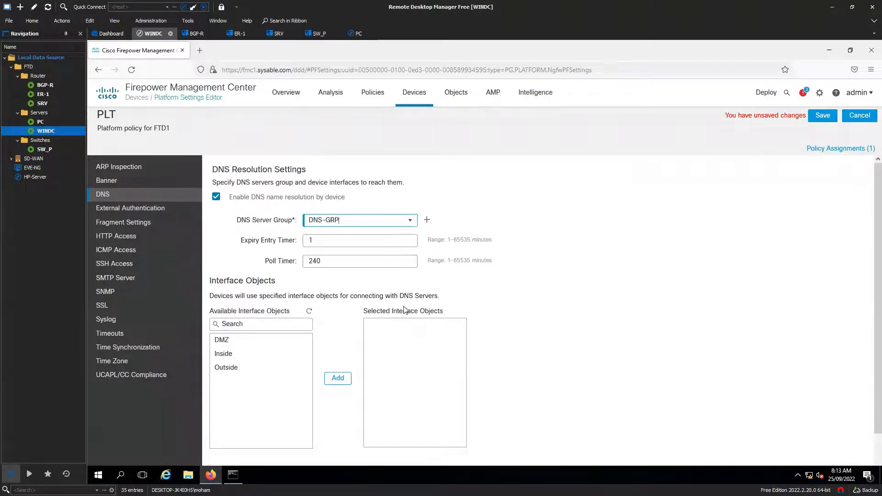
pyautogui.click(258, 340)
pyautogui.click(232, 367)
pyautogui.click(239, 354)
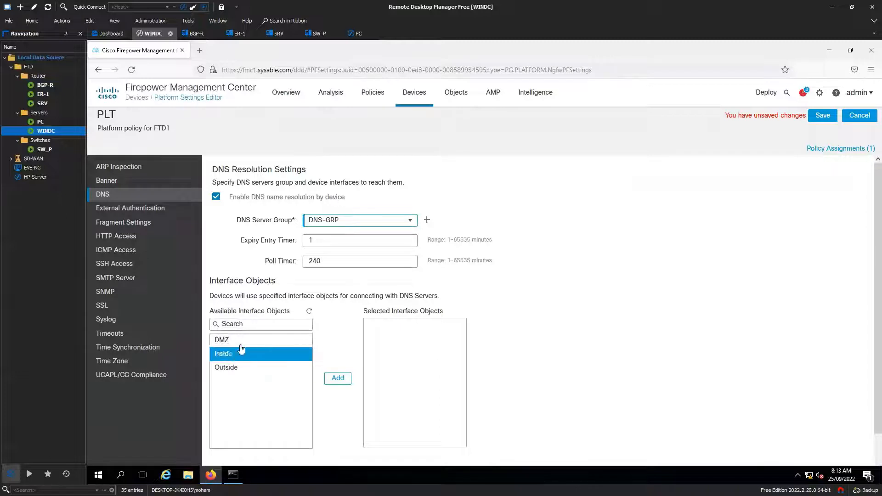
pyautogui.click(251, 345)
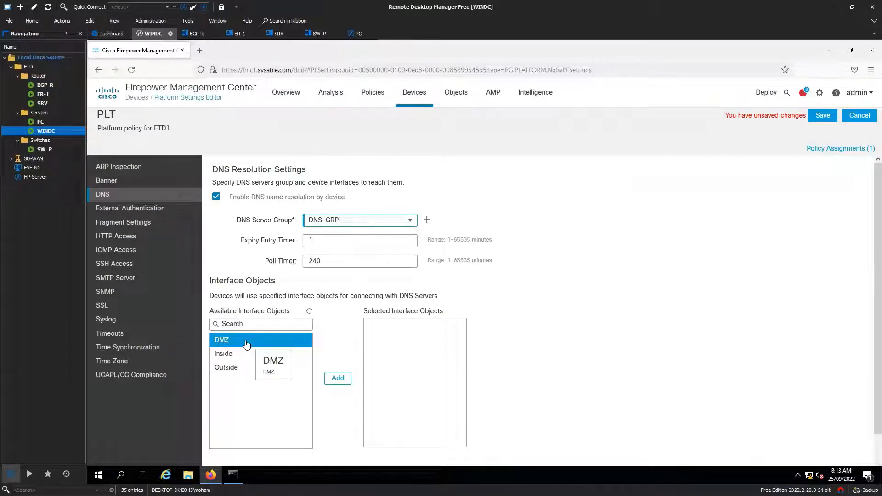
pyautogui.click(338, 379)
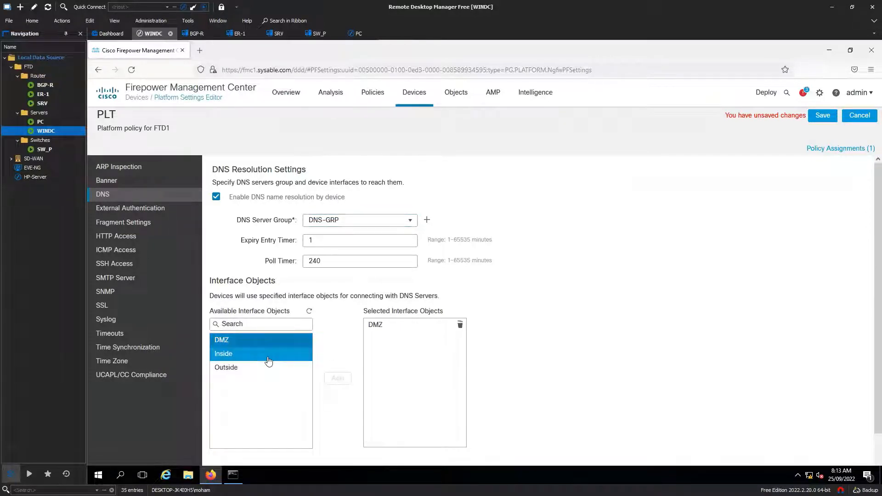
pyautogui.click(338, 378)
pyautogui.click(258, 368)
pyautogui.click(338, 379)
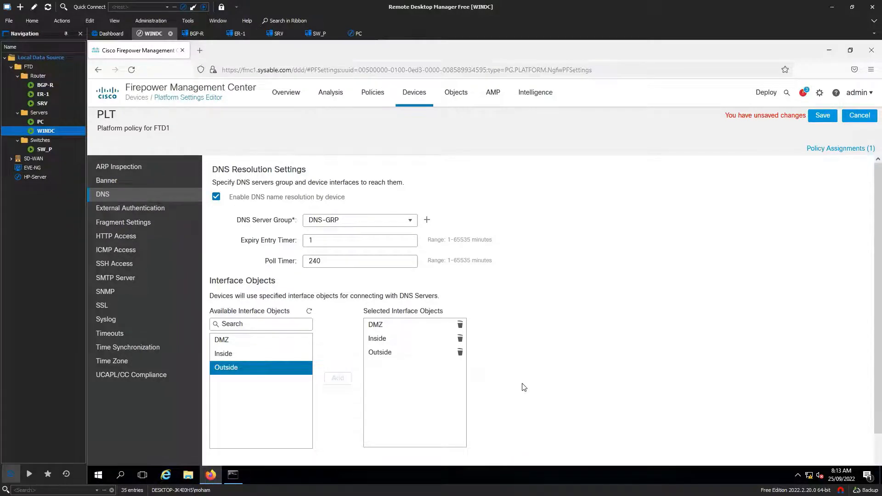
pyautogui.click(823, 116)
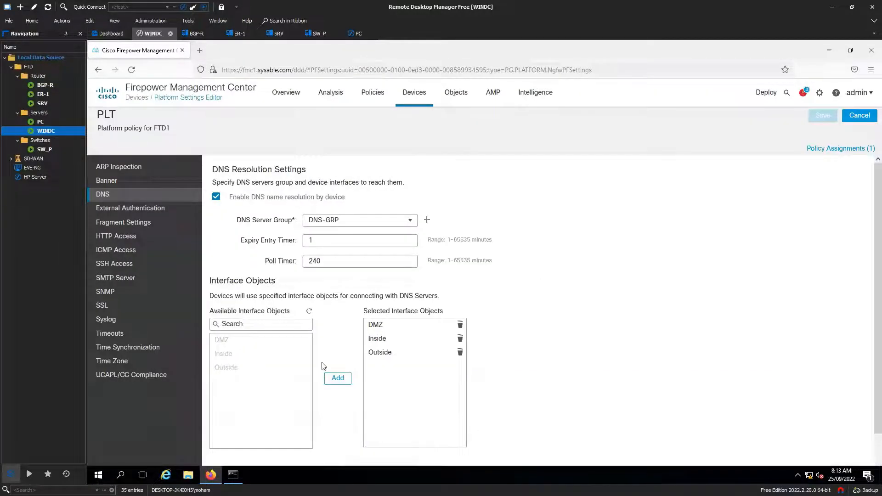
# Look through External Authentication, HTTP Access (port 443) and ICMP Access, then show SSH Access
pyautogui.click(147, 209)
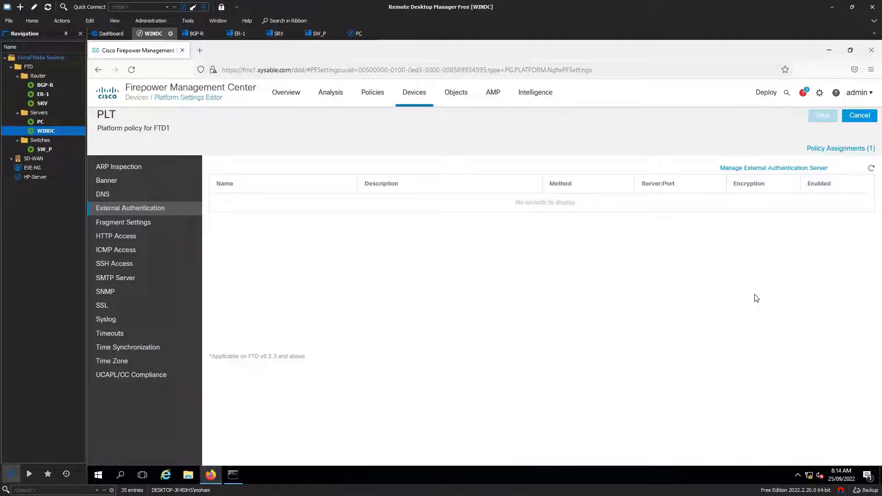
pyautogui.click(143, 241)
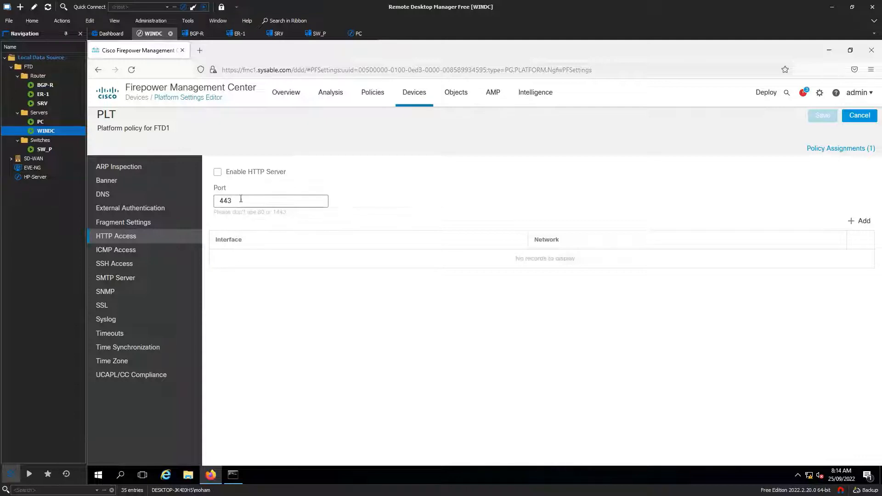
pyautogui.moveTo(239, 199); pyautogui.dragTo(214, 198)
pyautogui.click(342, 322)
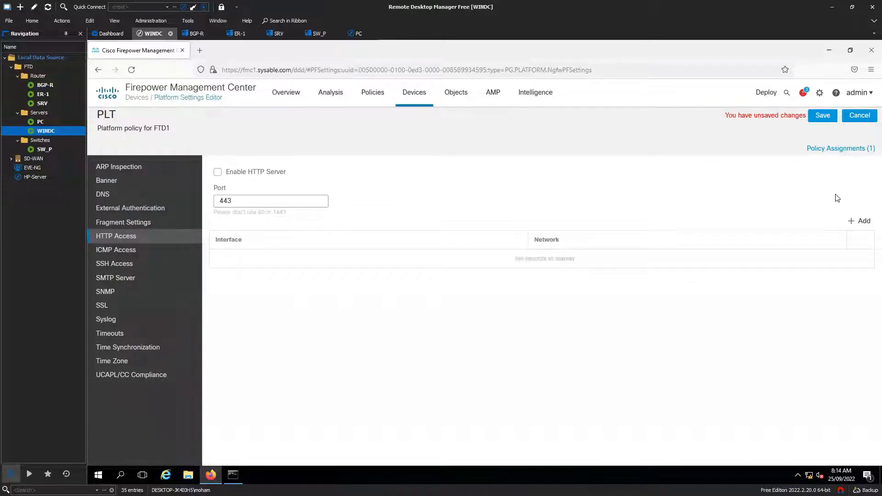
pyautogui.click(134, 250)
pyautogui.click(123, 266)
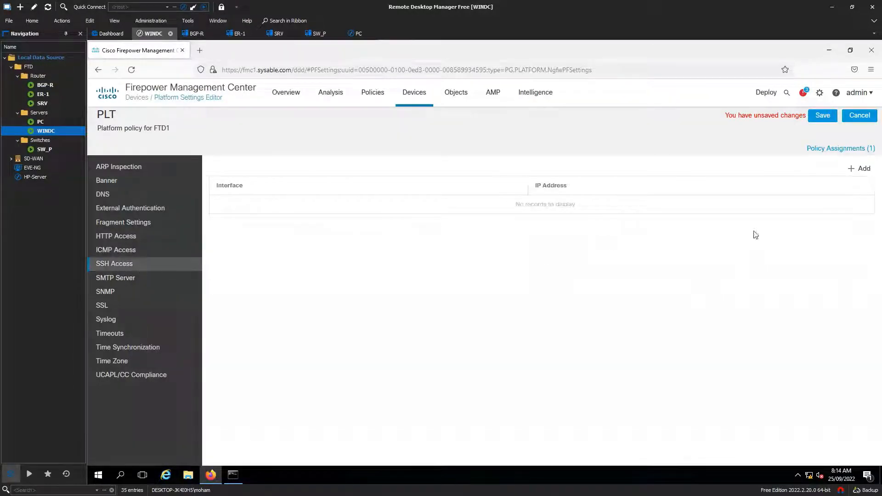
pyautogui.click(863, 170)
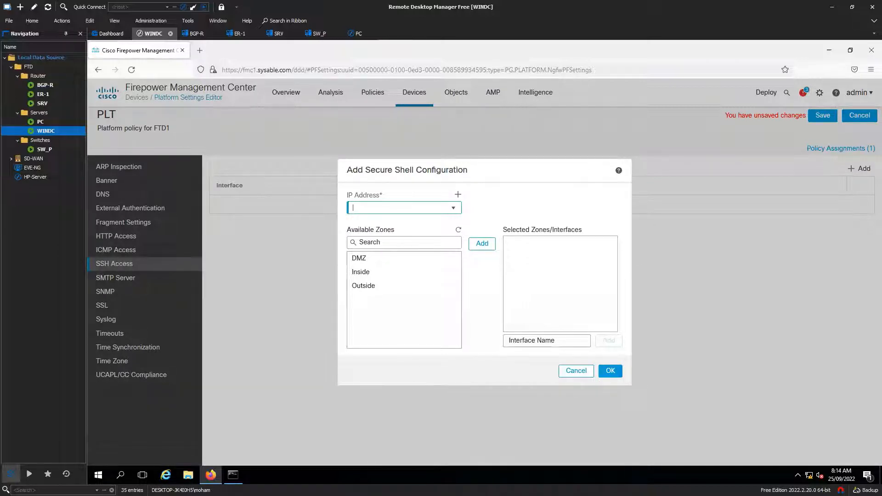
pyautogui.click(577, 372)
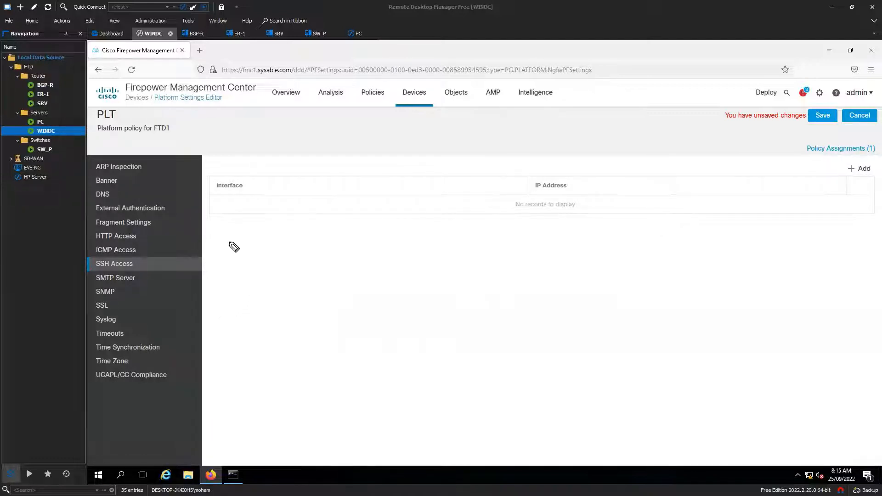
# Handwrite and underline 'ASDM', draw a divider, and start writing 'FTD' with a chassis box
pyautogui.moveTo(247, 244)
pyautogui.mouseDown()
pyautogui.moveTo(245, 254)
pyautogui.moveTo(303, 247)
pyautogui.mouseUp()
pyautogui.moveTo(254, 272); pyautogui.dragTo(315, 265)
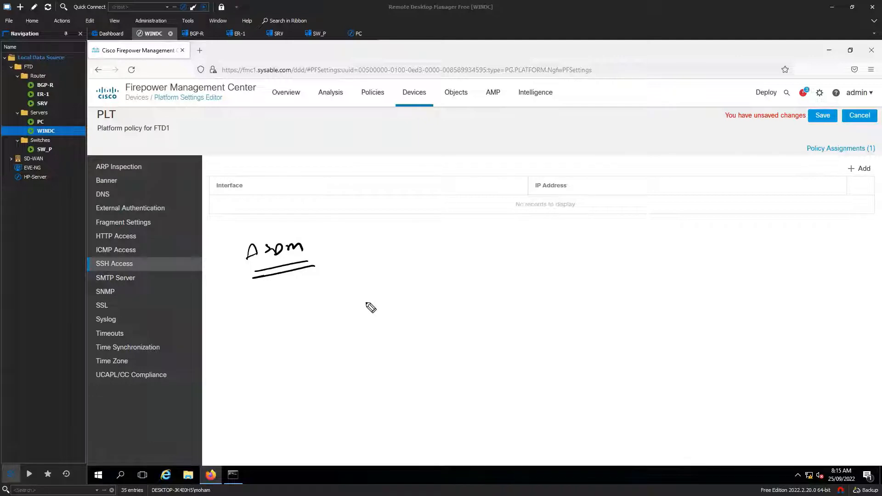
pyautogui.moveTo(336, 233); pyautogui.dragTo(344, 315)
pyautogui.moveTo(366, 257)
pyautogui.mouseDown()
pyautogui.moveTo(363, 281)
pyautogui.moveTo(370, 272)
pyautogui.mouseUp()
pyautogui.moveTo(371, 264)
pyautogui.mouseDown()
pyautogui.moveTo(431, 273)
pyautogui.moveTo(499, 261)
pyautogui.moveTo(494, 272)
pyautogui.moveTo(533, 251)
pyautogui.moveTo(570, 264)
pyautogui.moveTo(649, 250)
pyautogui.moveTo(661, 273)
pyautogui.moveTo(478, 334)
pyautogui.moveTo(784, 287)
pyautogui.moveTo(762, 418)
pyautogui.moveTo(522, 459)
pyautogui.moveTo(493, 434)
pyautogui.mouseUp()
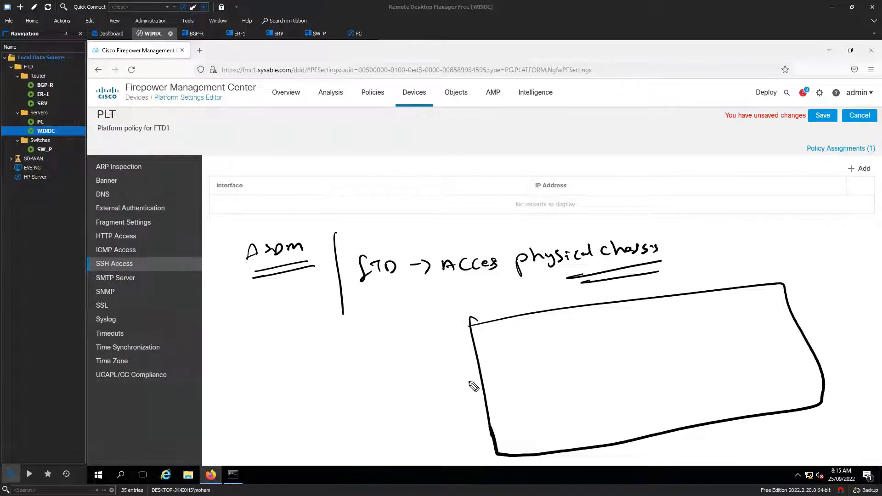
# Sketch four module boxes inside the chassis outline
pyautogui.moveTo(505, 350)
pyautogui.mouseDown()
pyautogui.moveTo(516, 379)
pyautogui.moveTo(612, 345)
pyautogui.moveTo(532, 380)
pyautogui.mouseUp()
pyautogui.moveTo(652, 326)
pyautogui.mouseDown()
pyautogui.moveTo(660, 345)
pyautogui.moveTo(749, 336)
pyautogui.moveTo(670, 353)
pyautogui.mouseUp()
pyautogui.moveTo(555, 408)
pyautogui.mouseDown()
pyautogui.moveTo(565, 434)
pyautogui.moveTo(616, 423)
pyautogui.moveTo(565, 435)
pyautogui.mouseUp()
pyautogui.moveTo(689, 372); pyautogui.dragTo(700, 393)
pyautogui.moveTo(692, 371)
pyautogui.mouseDown()
pyautogui.moveTo(789, 366)
pyautogui.moveTo(721, 407)
pyautogui.mouseUp()
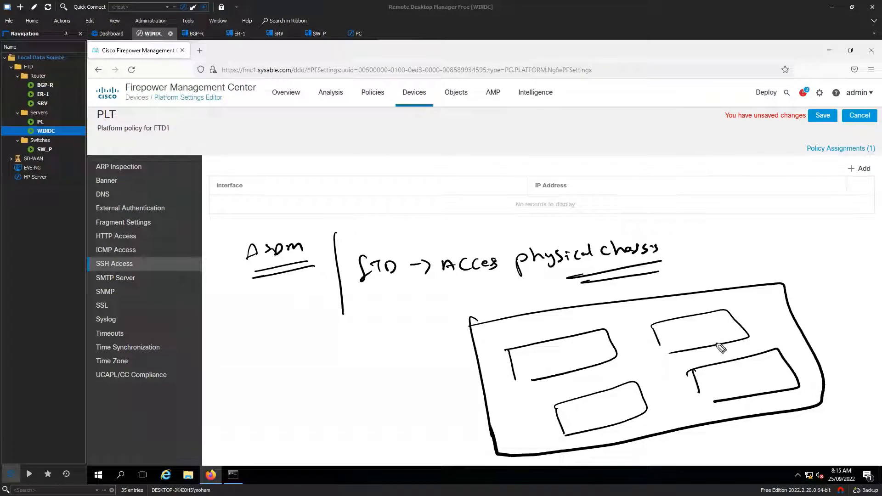
pyautogui.moveTo(524, 368)
pyautogui.mouseDown()
pyautogui.moveTo(560, 358)
pyautogui.moveTo(528, 363)
pyautogui.moveTo(541, 361)
pyautogui.moveTo(546, 382)
pyautogui.moveTo(580, 369)
pyautogui.mouseUp()
# Add grid lines to the module boxes and mark ports along the chassis edge
pyautogui.moveTo(608, 336); pyautogui.dragTo(561, 352)
pyautogui.moveTo(584, 334); pyautogui.dragTo(606, 365)
pyautogui.moveTo(657, 342); pyautogui.dragTo(732, 323)
pyautogui.moveTo(695, 362); pyautogui.dragTo(677, 322)
pyautogui.moveTo(712, 318); pyautogui.dragTo(718, 342)
pyautogui.moveTo(724, 317); pyautogui.dragTo(730, 341)
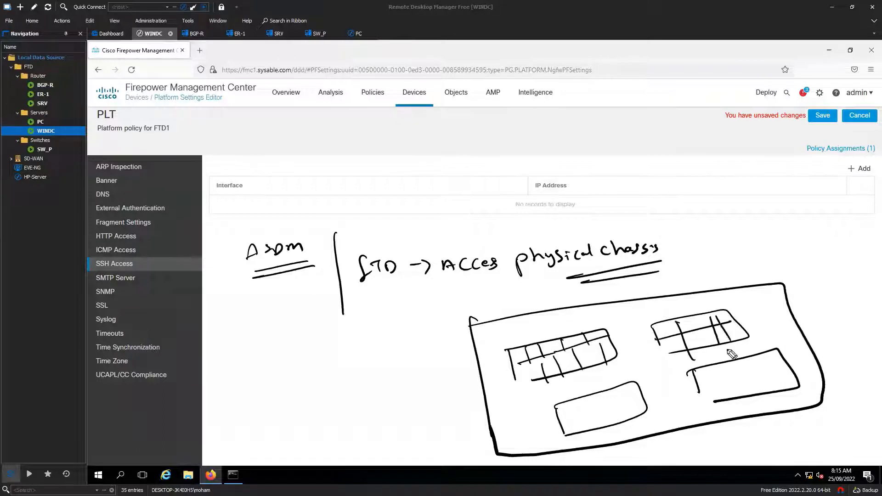
pyautogui.moveTo(570, 432)
pyautogui.mouseDown()
pyautogui.moveTo(632, 401)
pyautogui.moveTo(586, 433)
pyautogui.mouseUp()
pyautogui.moveTo(605, 393)
pyautogui.mouseDown()
pyautogui.moveTo(609, 424)
pyautogui.moveTo(626, 416)
pyautogui.mouseUp()
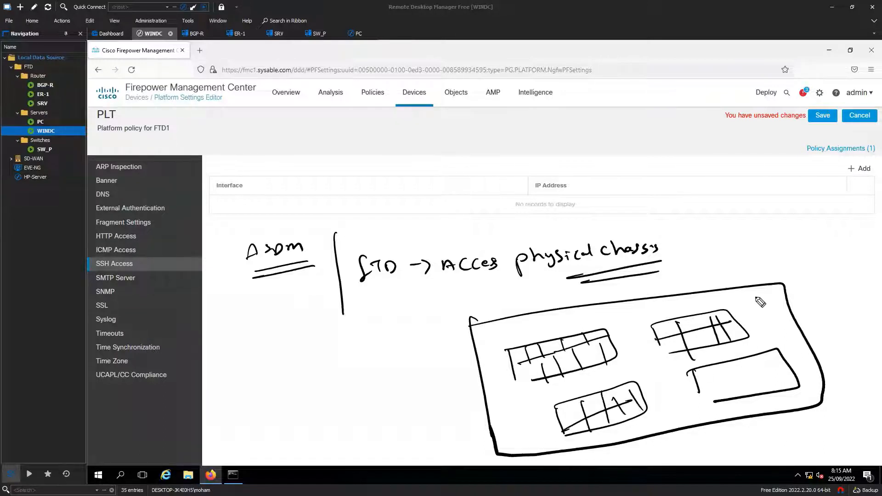
pyautogui.moveTo(756, 297); pyautogui.dragTo(779, 294)
pyautogui.moveTo(759, 310)
pyautogui.mouseDown()
pyautogui.moveTo(784, 307)
pyautogui.moveTo(793, 327)
pyautogui.mouseUp()
pyautogui.moveTo(782, 340)
pyautogui.mouseDown()
pyautogui.moveTo(801, 338)
pyautogui.moveTo(812, 381)
pyautogui.mouseUp()
pyautogui.moveTo(805, 394); pyautogui.dragTo(814, 392)
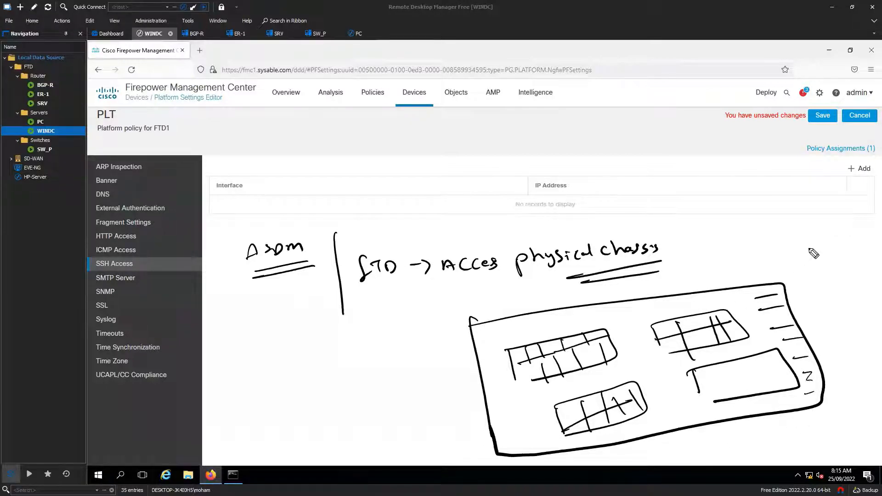
# Write and underline 'CLI' and 'https' labels above the chassis, and underline 'FTD'
pyautogui.moveTo(810, 245); pyautogui.dragTo(805, 261)
pyautogui.moveTo(815, 247); pyautogui.dragTo(833, 247)
pyautogui.moveTo(822, 249); pyautogui.dragTo(822, 259)
pyautogui.moveTo(811, 260)
pyautogui.mouseDown()
pyautogui.moveTo(833, 258)
pyautogui.moveTo(834, 275)
pyautogui.moveTo(787, 273)
pyautogui.moveTo(757, 297)
pyautogui.moveTo(764, 295)
pyautogui.mouseUp()
pyautogui.moveTo(680, 279)
pyautogui.mouseDown()
pyautogui.moveTo(691, 294)
pyautogui.moveTo(724, 284)
pyautogui.mouseUp()
pyautogui.click(718, 279)
pyautogui.click(717, 285)
pyautogui.moveTo(732, 267); pyautogui.dragTo(732, 282)
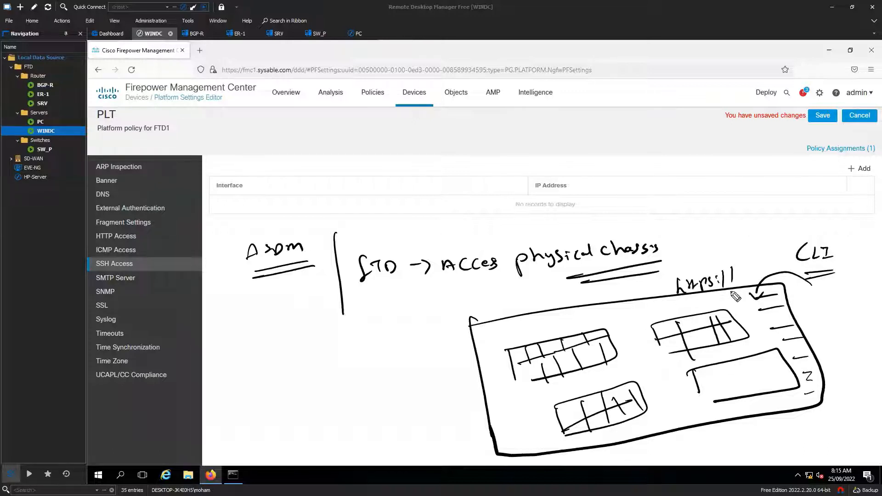
pyautogui.moveTo(367, 281)
pyautogui.mouseDown()
pyautogui.moveTo(403, 279)
pyautogui.moveTo(395, 284)
pyautogui.mouseUp()
# Box 'ASDM' and write 'Firepower Device managed' beneath it
pyautogui.moveTo(233, 238)
pyautogui.mouseDown()
pyautogui.moveTo(235, 282)
pyautogui.moveTo(312, 278)
pyautogui.moveTo(212, 241)
pyautogui.mouseUp()
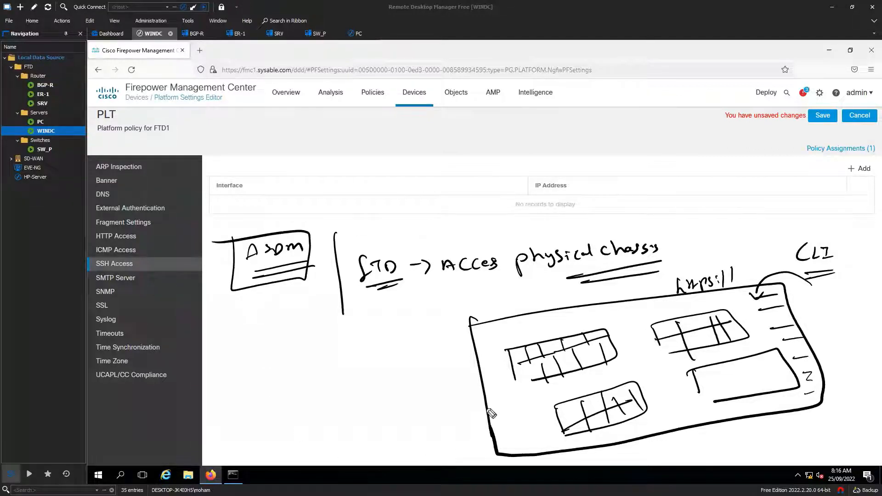
pyautogui.moveTo(219, 312); pyautogui.dragTo(334, 294)
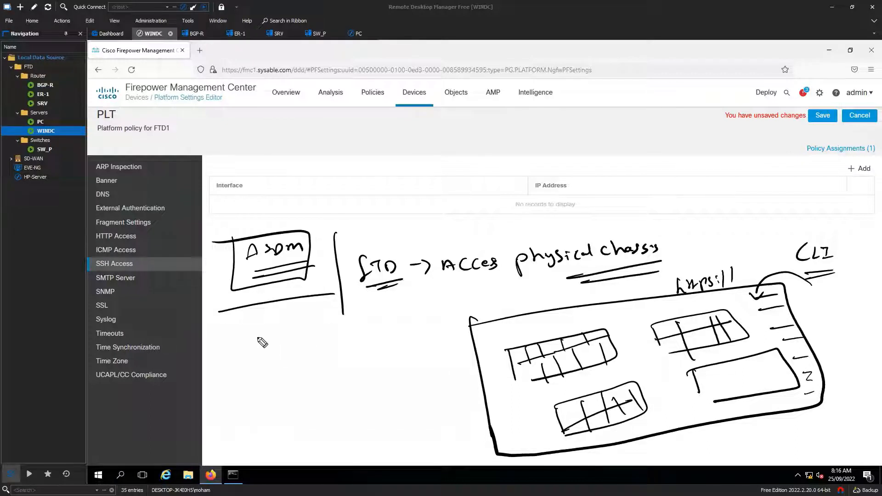
pyautogui.moveTo(243, 324)
pyautogui.mouseDown()
pyautogui.moveTo(234, 349)
pyautogui.moveTo(319, 338)
pyautogui.mouseUp()
pyautogui.moveTo(239, 366)
pyautogui.mouseDown()
pyautogui.moveTo(251, 381)
pyautogui.moveTo(306, 371)
pyautogui.mouseUp()
pyautogui.moveTo(261, 405); pyautogui.dragTo(329, 387)
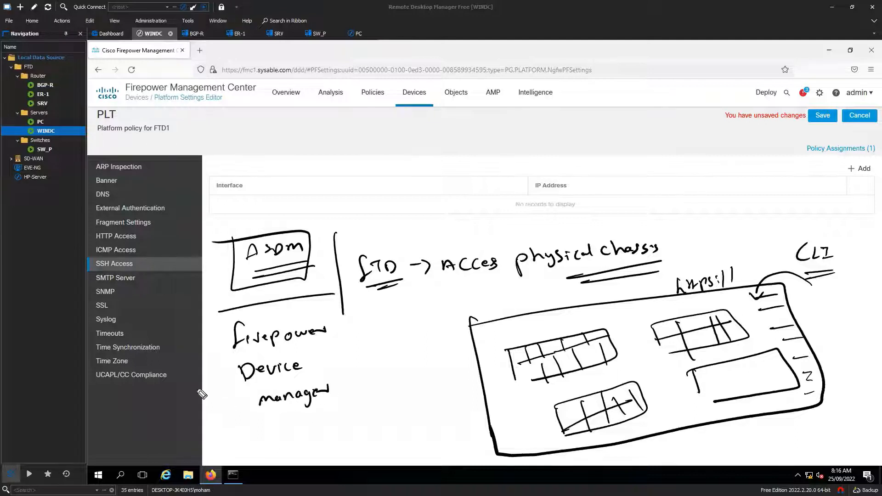
pyautogui.moveTo(239, 422); pyautogui.dragTo(354, 395)
pyautogui.moveTo(262, 429); pyautogui.dragTo(354, 405)
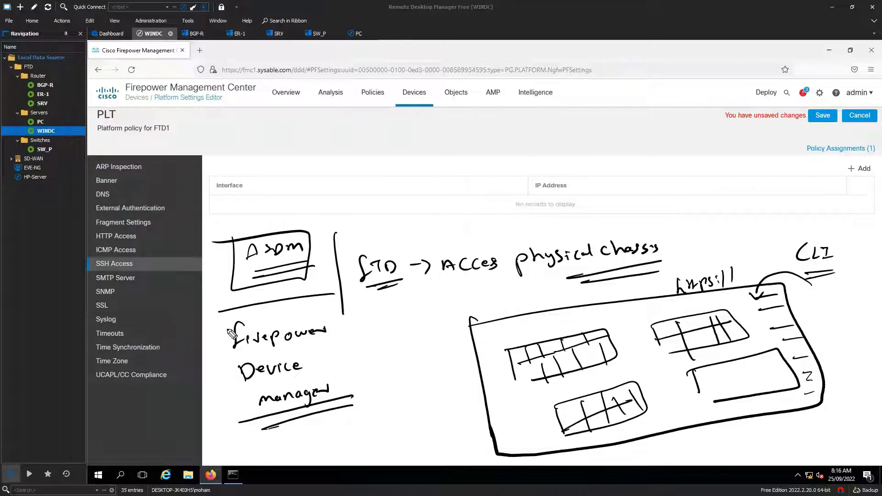
# Box the Firepower Device manager note, link it to FTD, then erase all ink
pyautogui.moveTo(219, 321)
pyautogui.mouseDown()
pyautogui.moveTo(238, 423)
pyautogui.moveTo(356, 406)
pyautogui.moveTo(331, 305)
pyautogui.moveTo(295, 299)
pyautogui.moveTo(225, 314)
pyautogui.mouseUp()
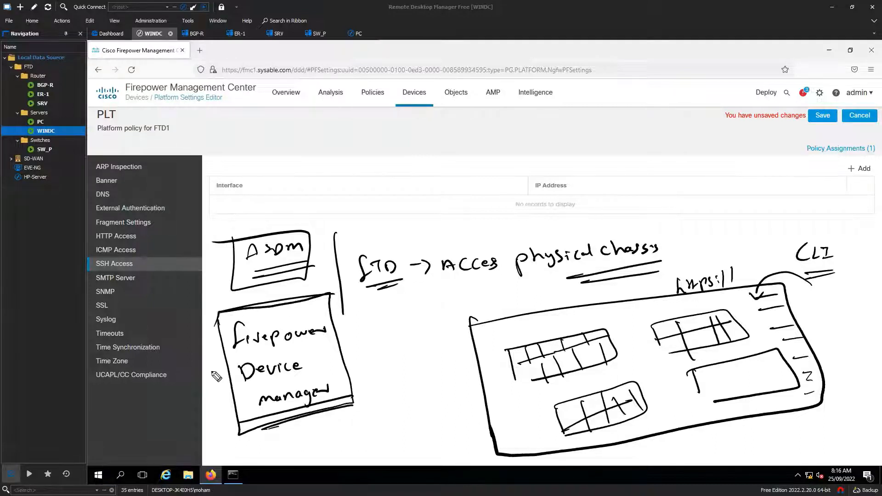
pyautogui.moveTo(330, 359)
pyautogui.mouseDown()
pyautogui.moveTo(411, 287)
pyautogui.moveTo(404, 295)
pyautogui.mouseUp()
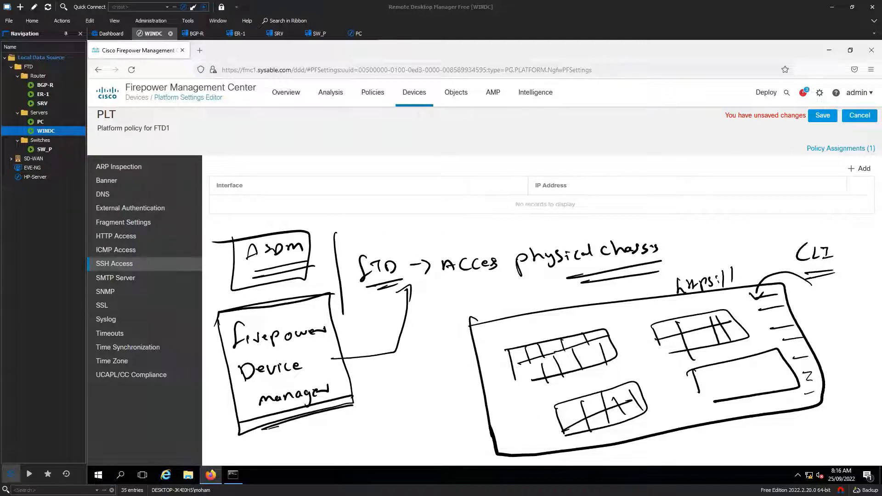
pyautogui.press('Delete')
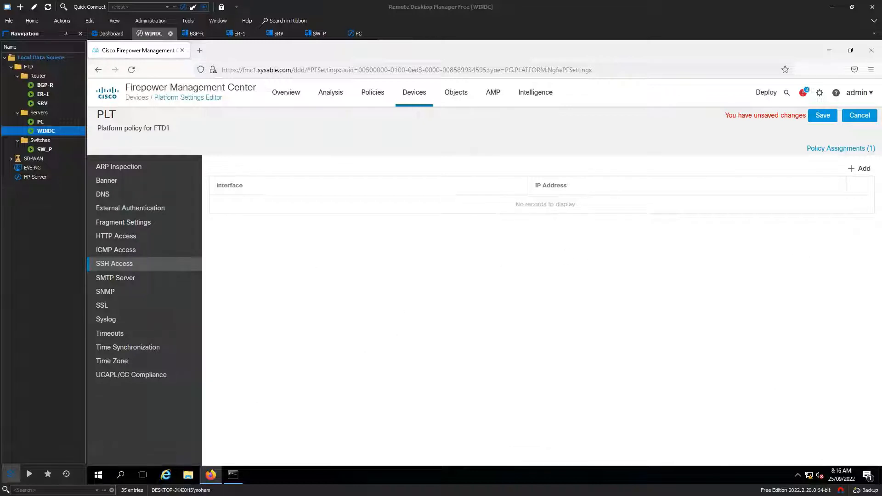
# Add an SSH access entry for any-ipv4 and type 'management' as the interface name
pyautogui.click(110, 267)
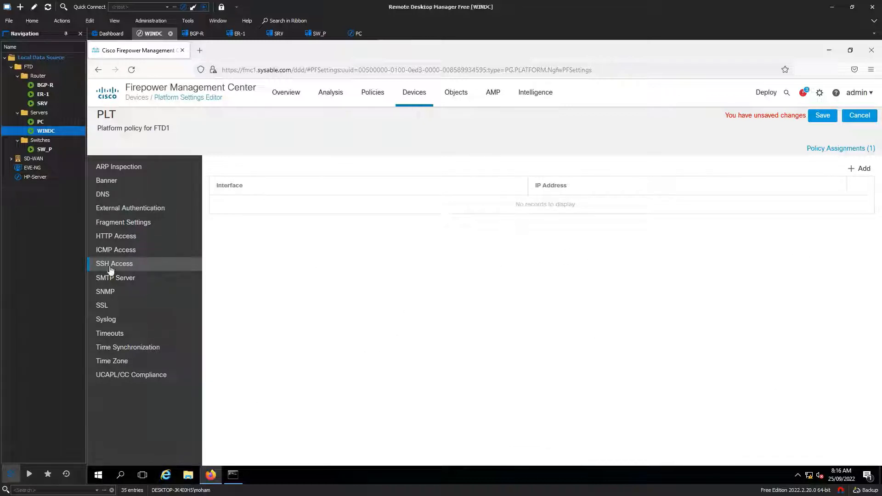
pyautogui.click(867, 171)
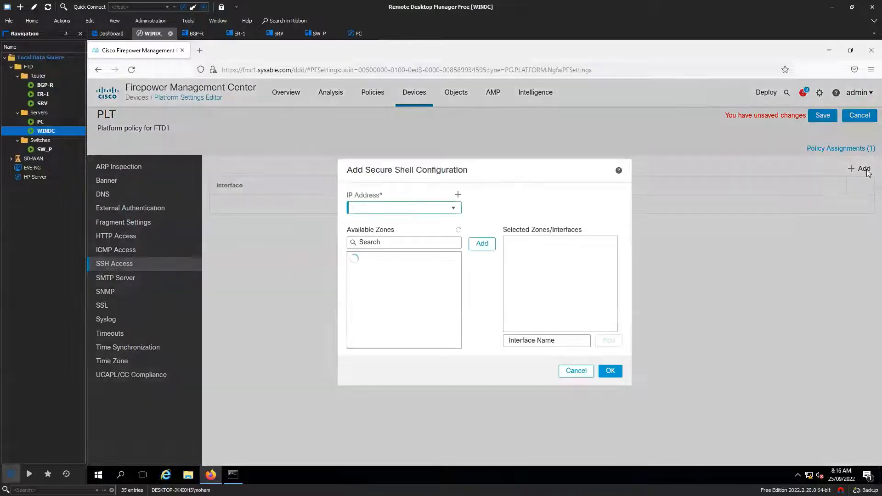
pyautogui.click(456, 211)
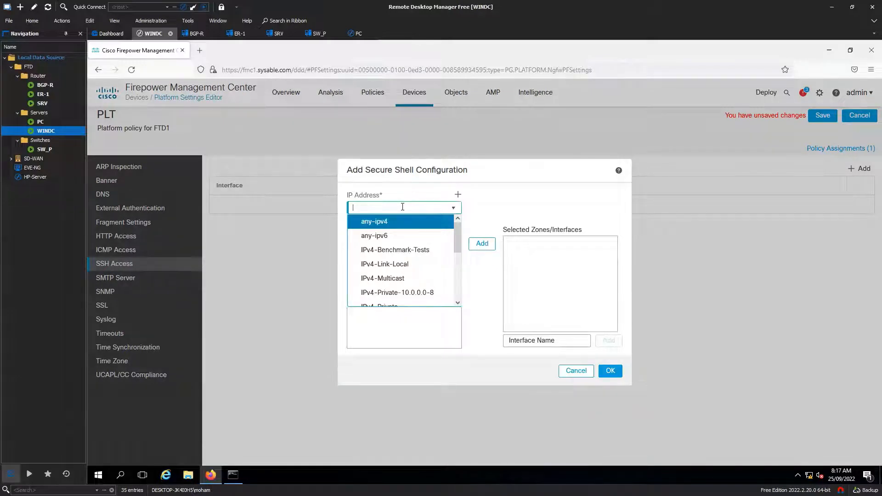
pyautogui.scroll(-3, 399, 266)
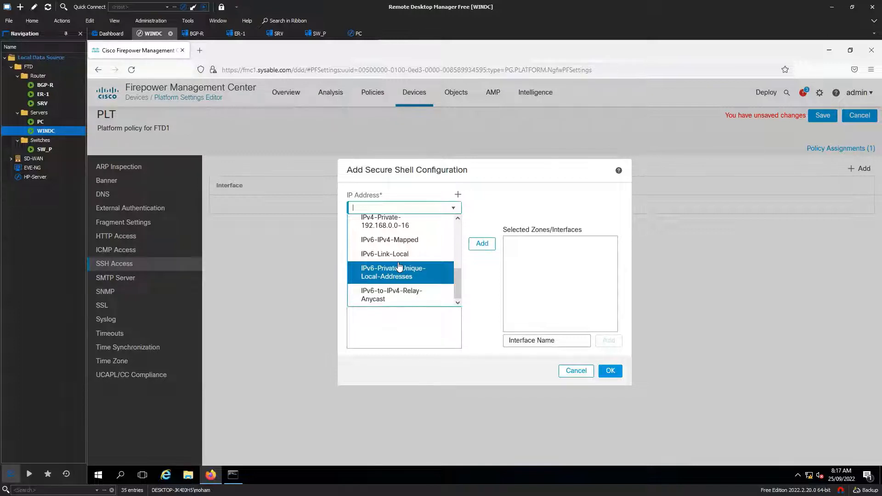
pyautogui.scroll(3, 399, 267)
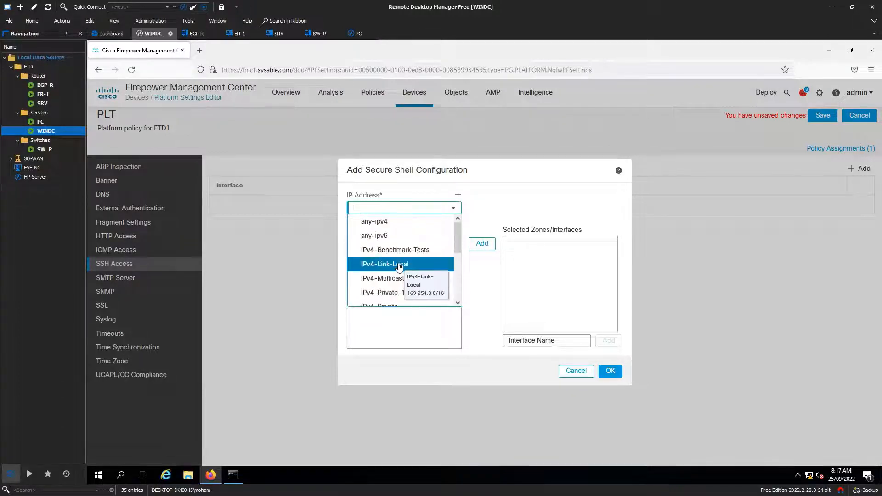
pyautogui.click(385, 223)
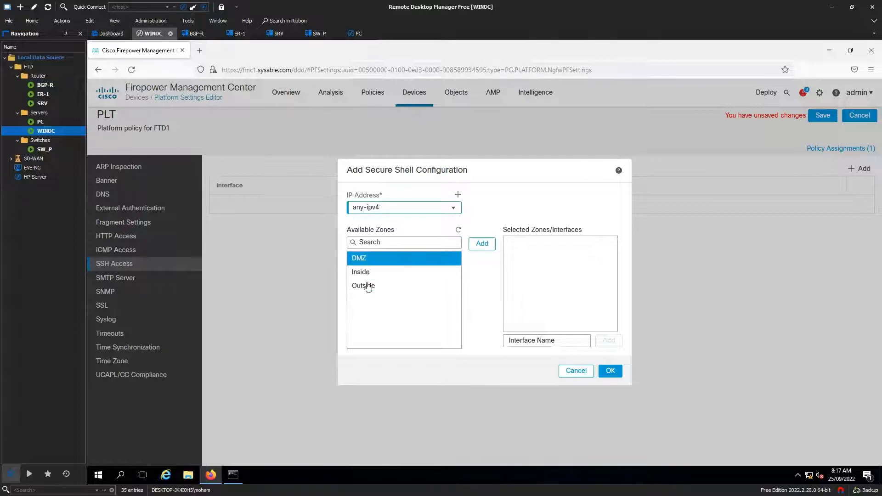
pyautogui.click(553, 341)
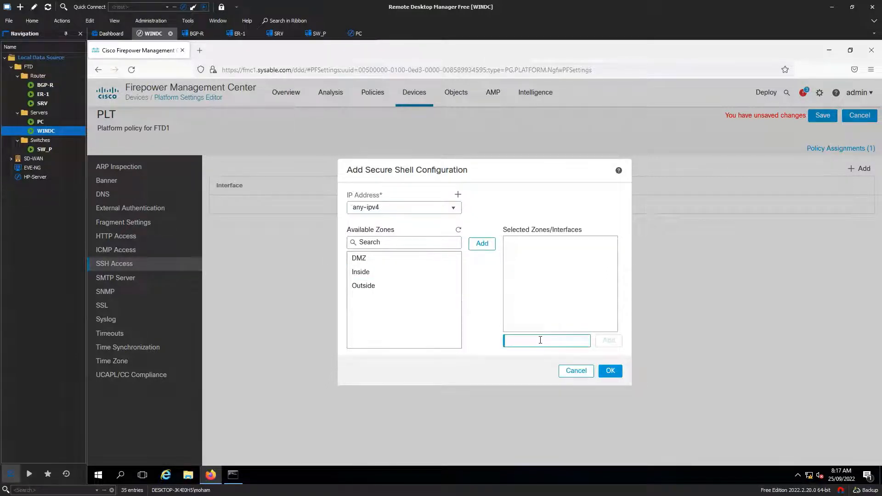
pyautogui.write('management0/0')
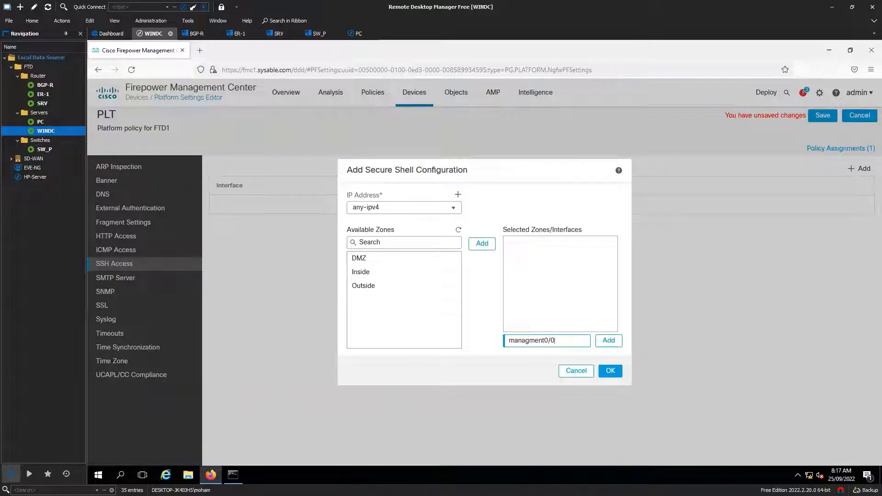
pyautogui.hotkey('alt', 'Tab')
# Open the FTD-1 console from the EVE topology and set its viewer size to 150%
pyautogui.click(99, 6)
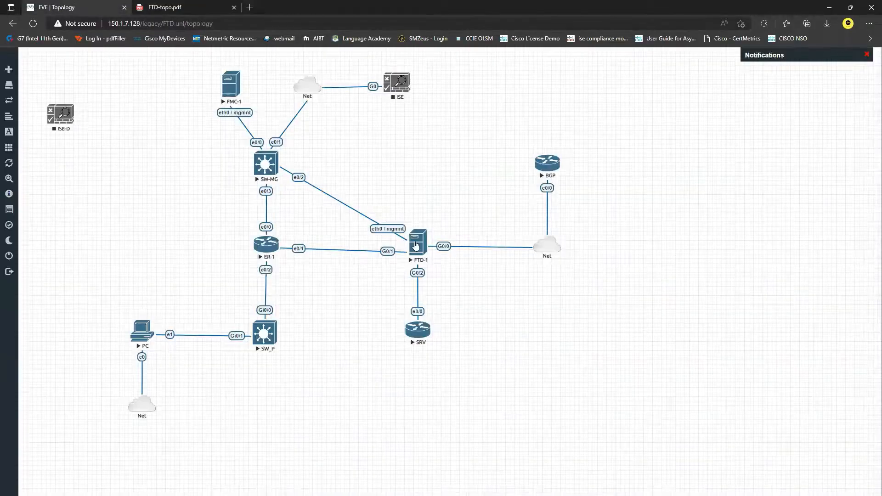
pyautogui.click(416, 246)
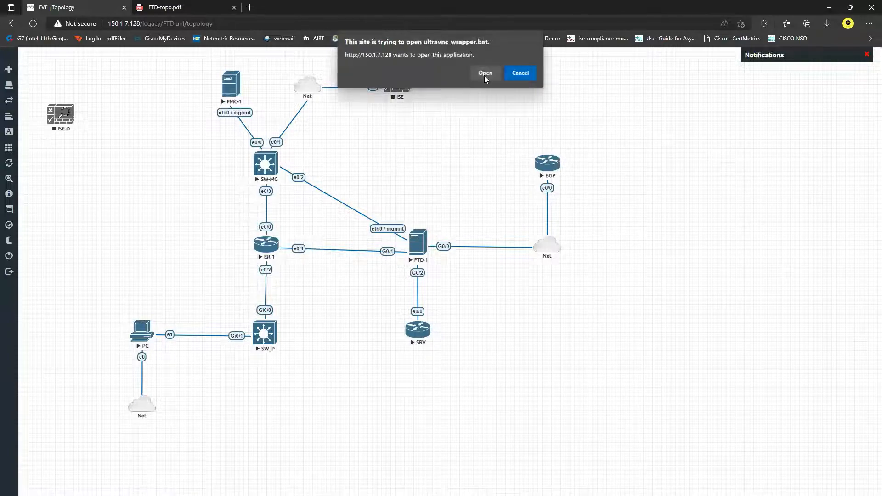
pyautogui.click(485, 74)
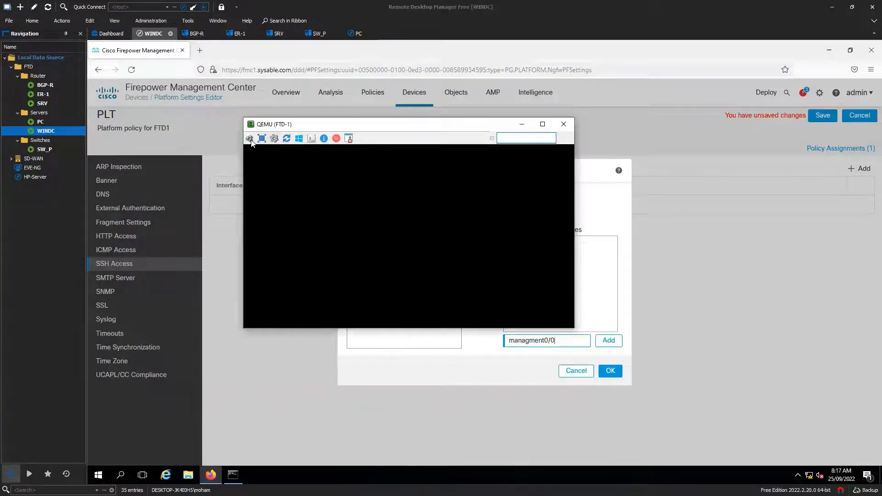
pyautogui.click(275, 138)
pyautogui.click(537, 282)
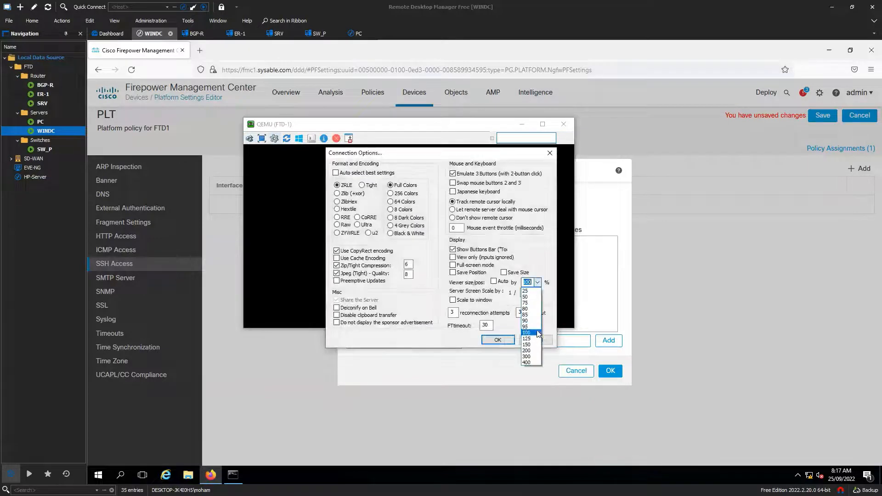
pyautogui.click(534, 345)
pyautogui.click(503, 340)
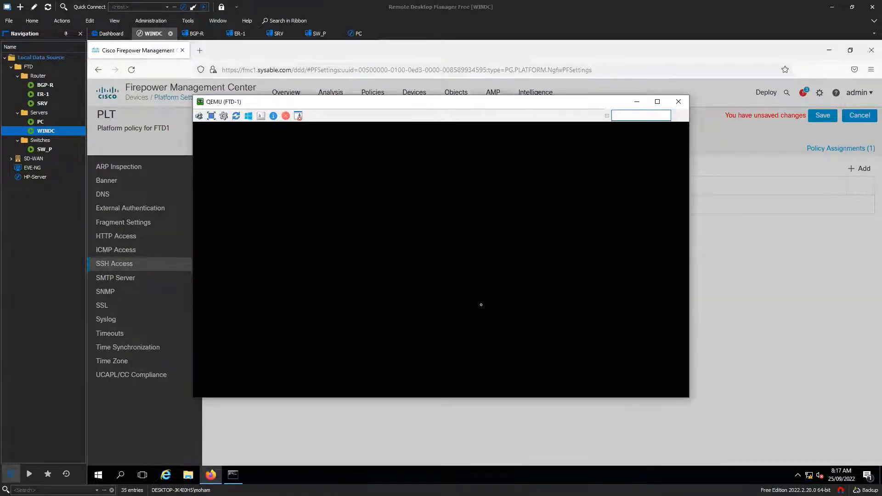
# Log in as admin and run 'show interface ip brief' to list the interfaces
pyautogui.write('admin')
pyautogui.press('Return')
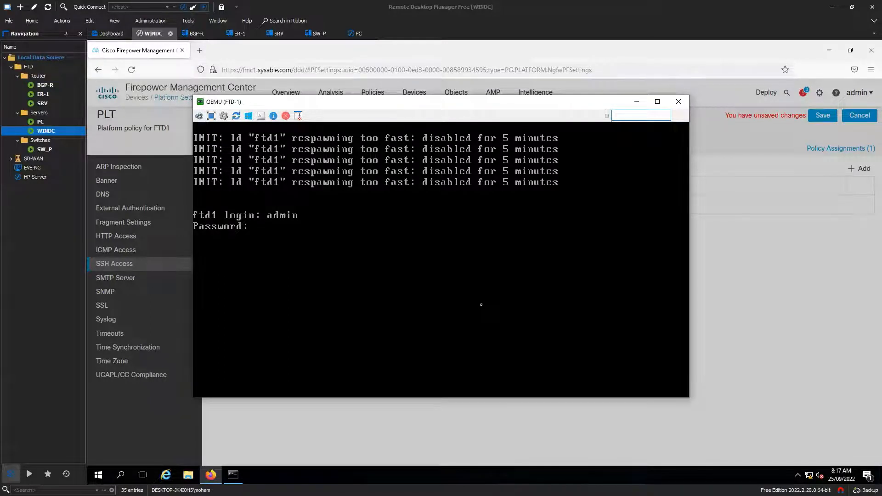
pyautogui.press('Return')
pyautogui.write('show')
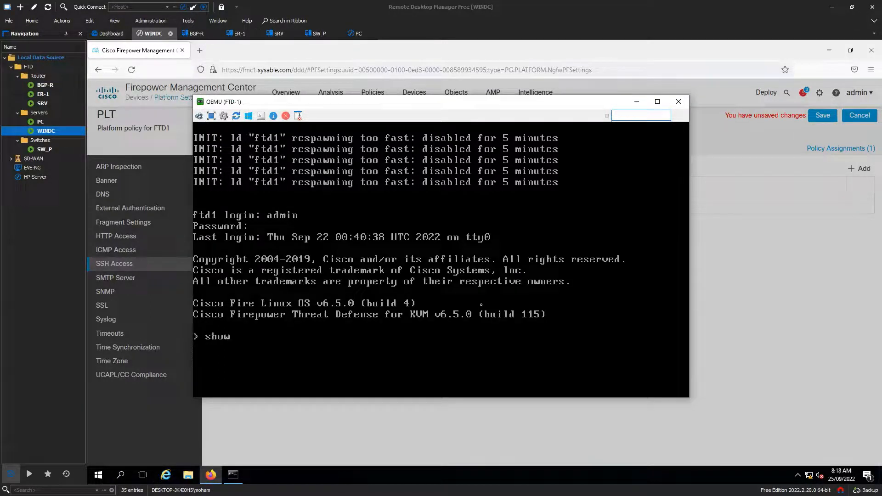
pyautogui.write(' interface ip br')
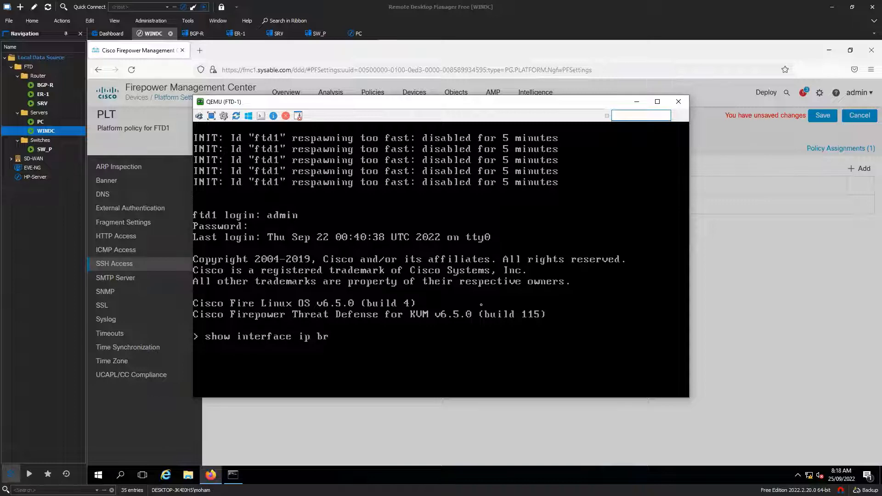
pyautogui.press('Return')
pyautogui.press('Up')
pyautogui.write('r')
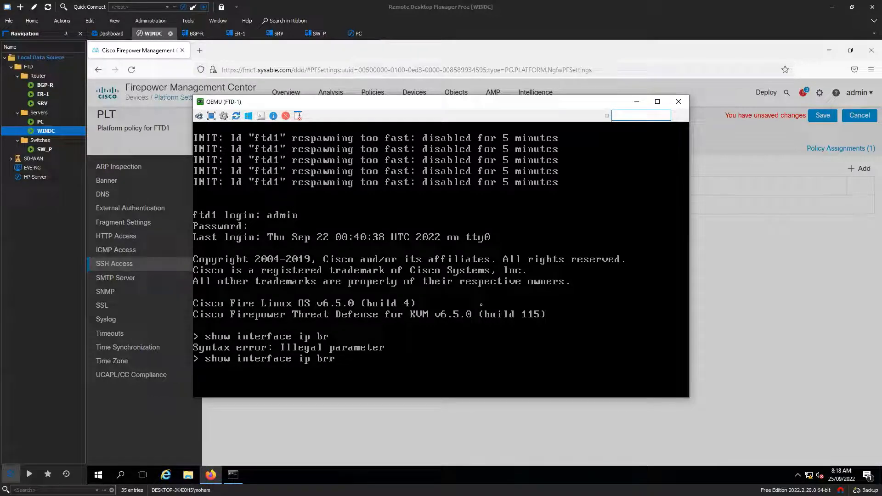
pyautogui.press('BackSpace')
pyautogui.write('ief')
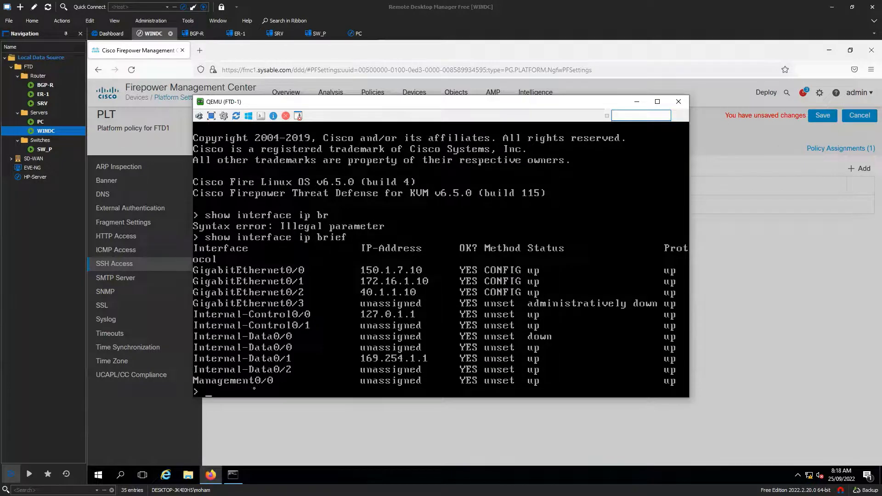
pyautogui.click(374, 423)
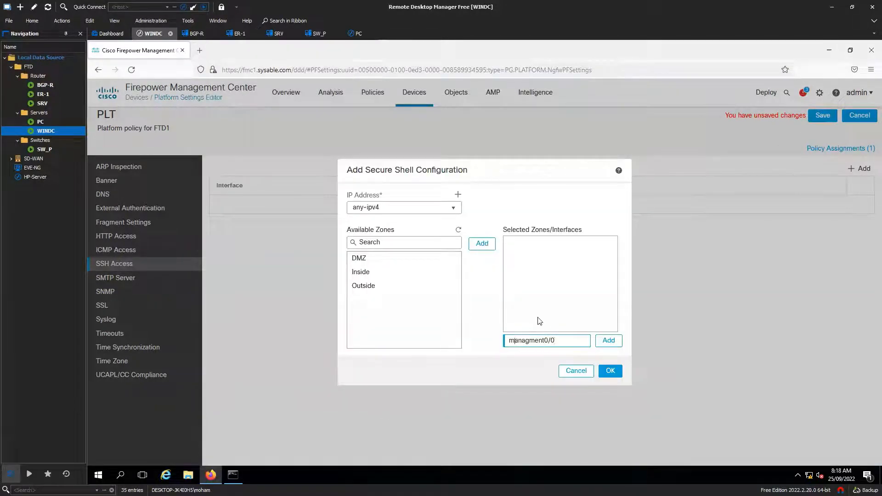
# Correct the interface name to Managment0/0, add the SSH entry, and save the policy
pyautogui.press('Home')
pyautogui.press('Delete')
pyautogui.write('M')
pyautogui.click(608, 340)
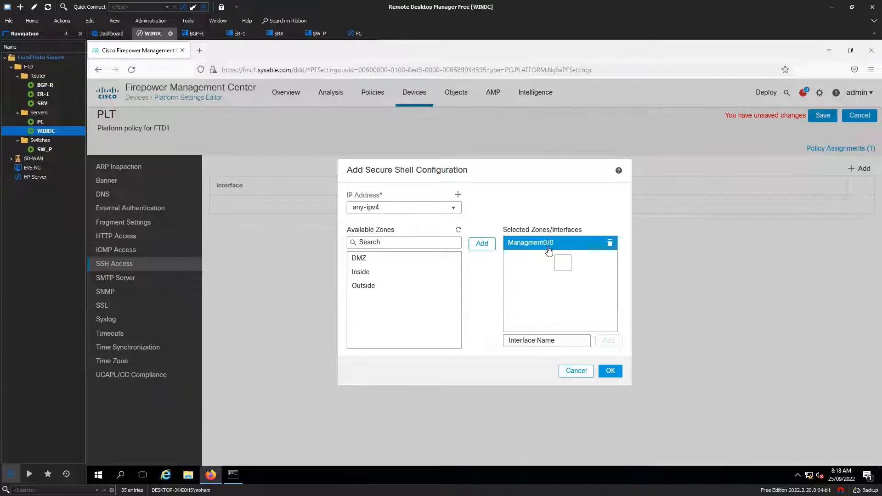
pyautogui.click(615, 372)
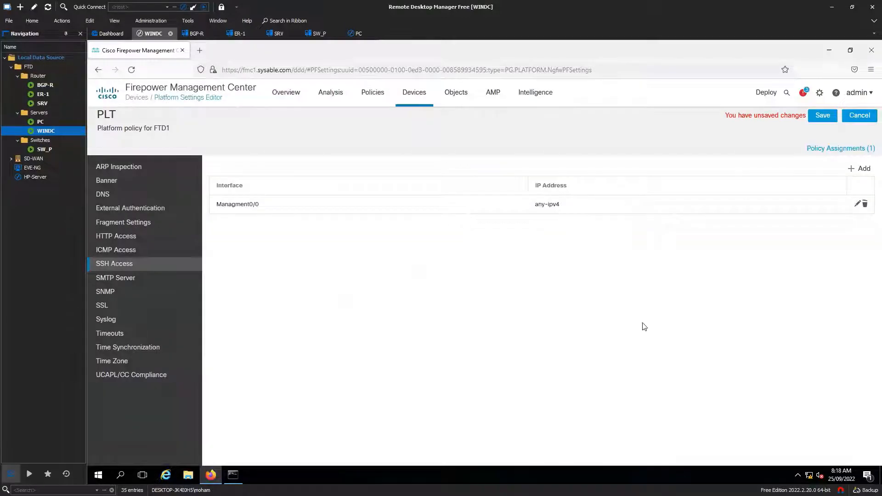
pyautogui.click(823, 118)
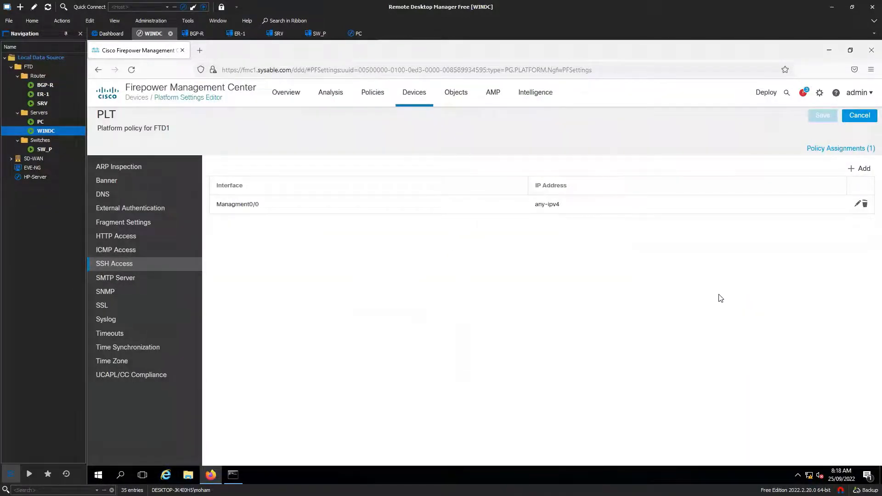
# Bring up the FTD-1 console, nudge it higher, and minimize it
pyautogui.hotkey('alt', 'Tab')
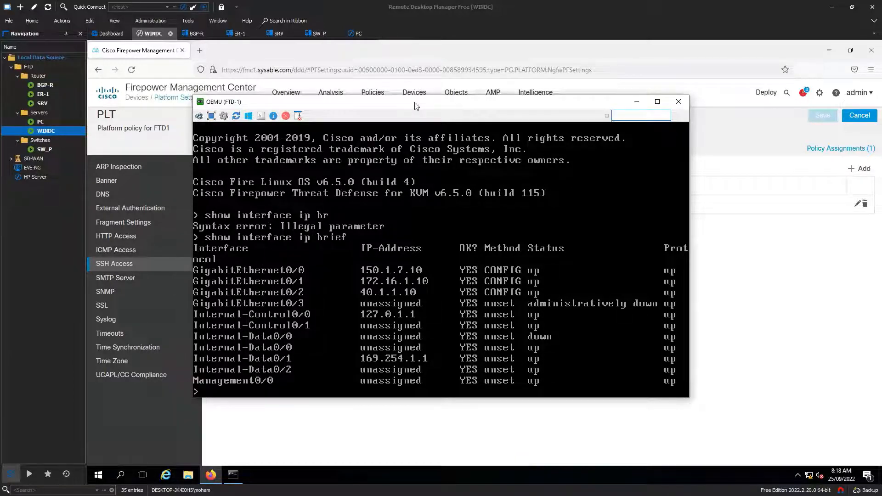
pyautogui.moveTo(416, 106); pyautogui.dragTo(413, 93)
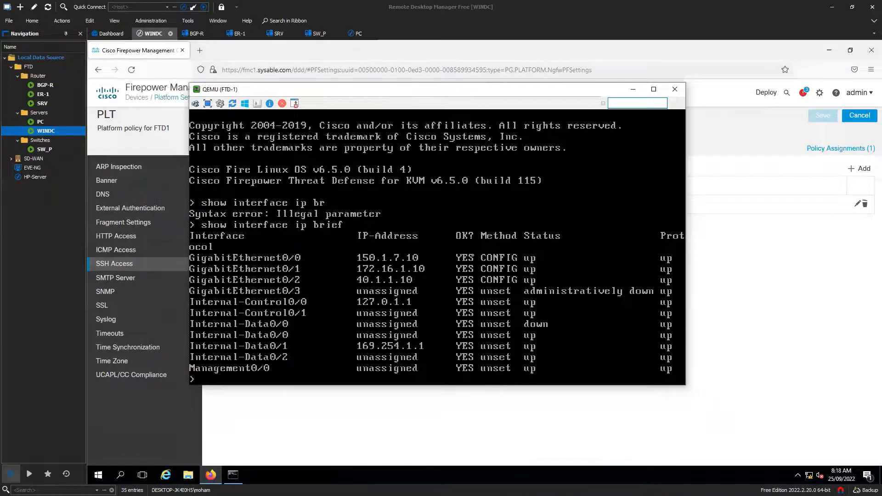
pyautogui.click(633, 89)
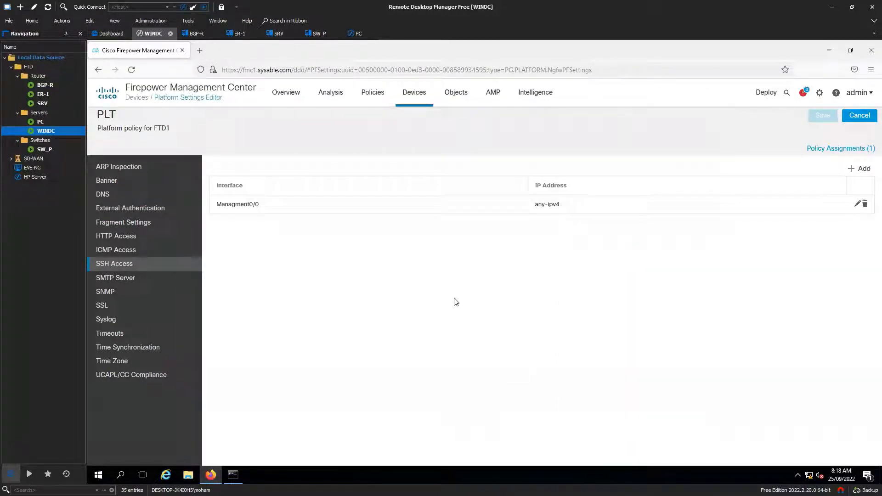
# Go to Syslog settings, enable logging, and send debug messages as syslogs
pyautogui.click(146, 279)
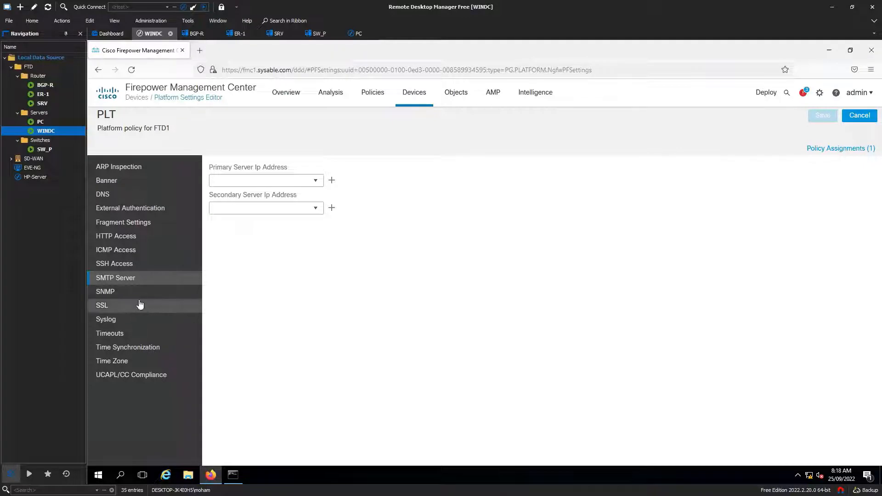
pyautogui.click(137, 296)
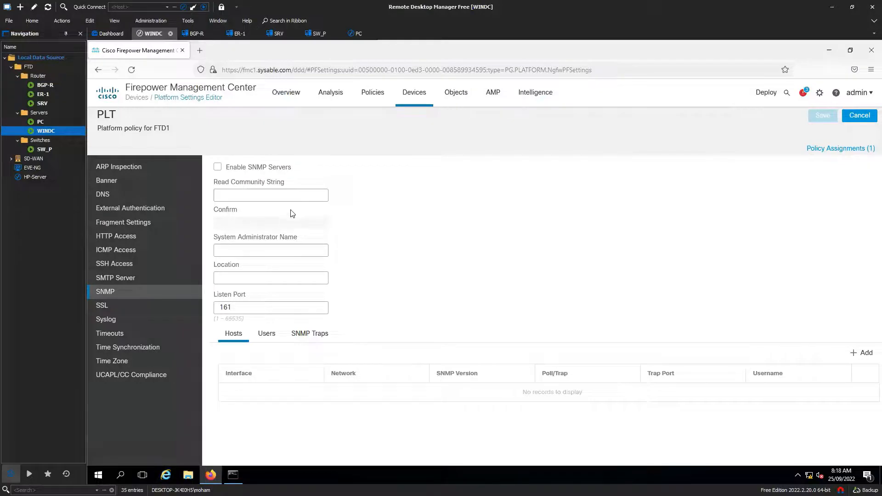
pyautogui.click(138, 319)
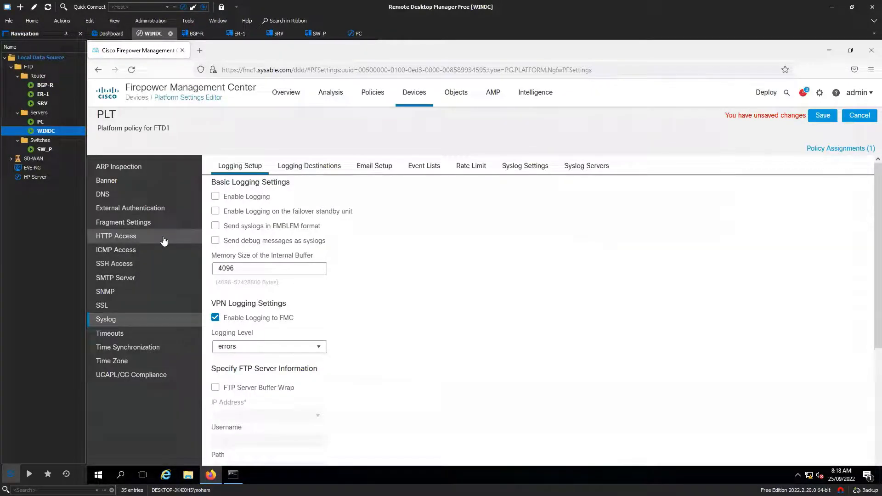
pyautogui.click(215, 197)
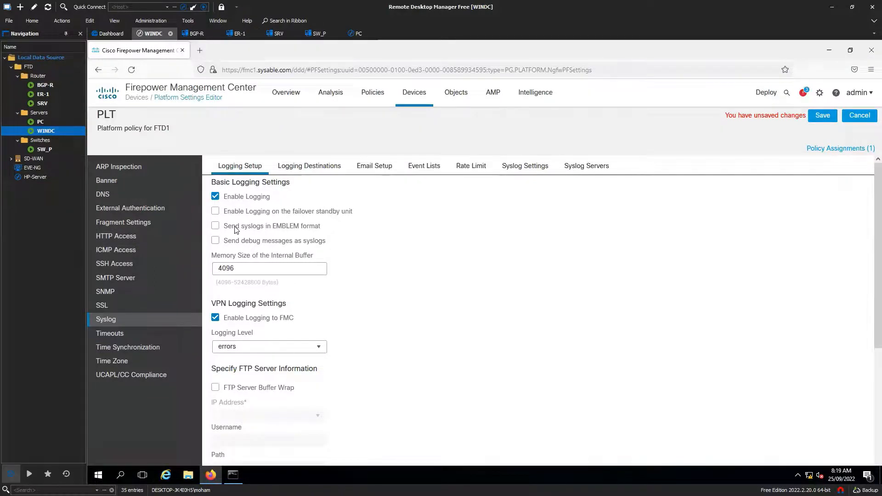
pyautogui.click(215, 244)
# Minimize the FTD-1 console and scroll through the Logging Setup page
pyautogui.hotkey('alt', 'Tab')
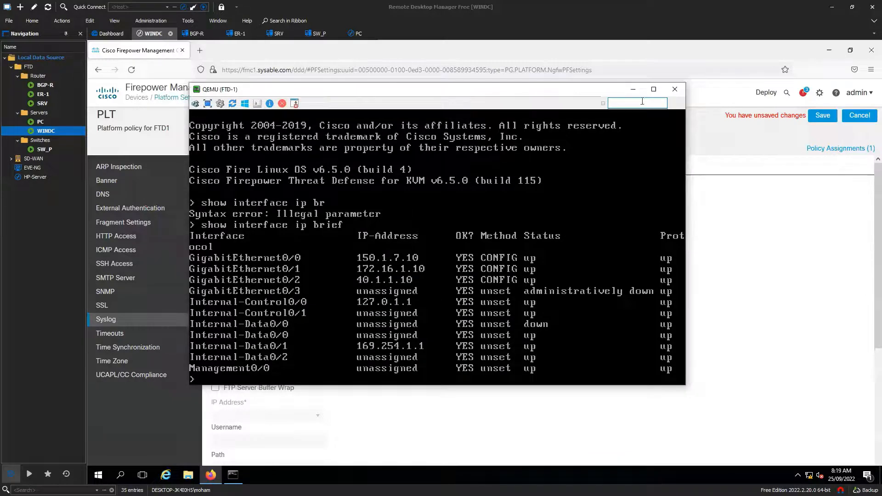
pyautogui.click(633, 90)
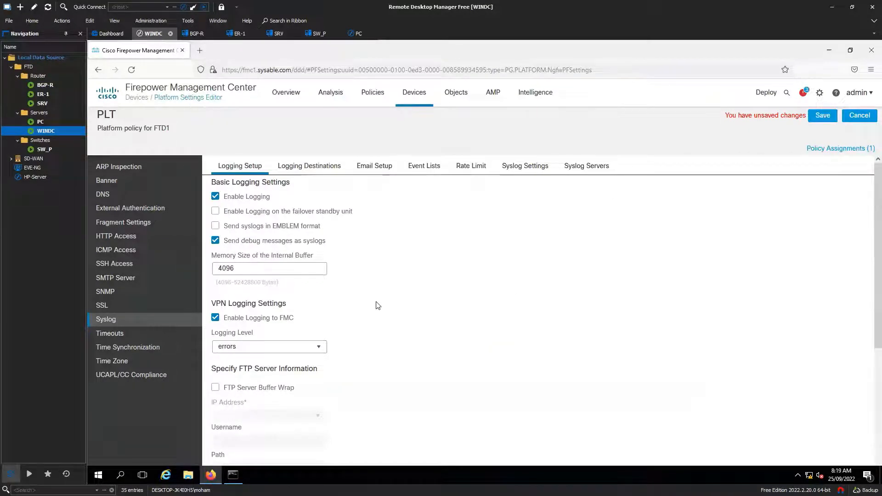
pyautogui.scroll(-3, 378, 305)
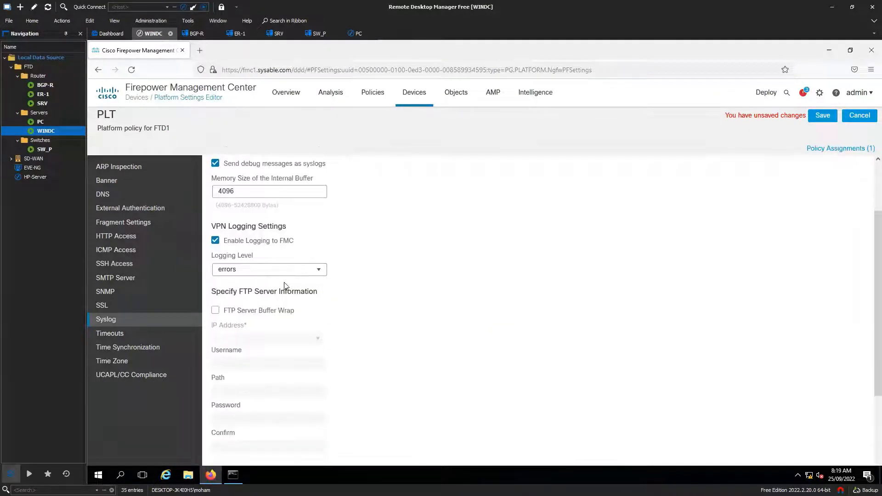
pyautogui.scroll(3, 381, 285)
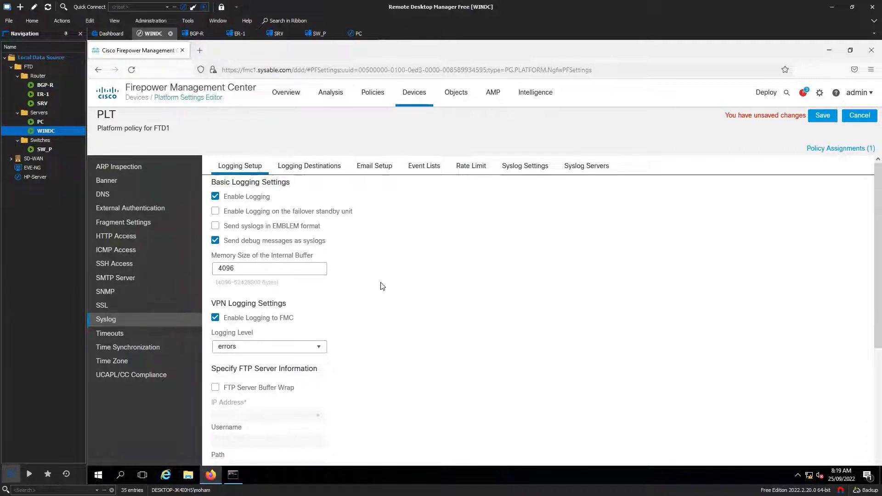
pyautogui.scroll(-2, 363, 319)
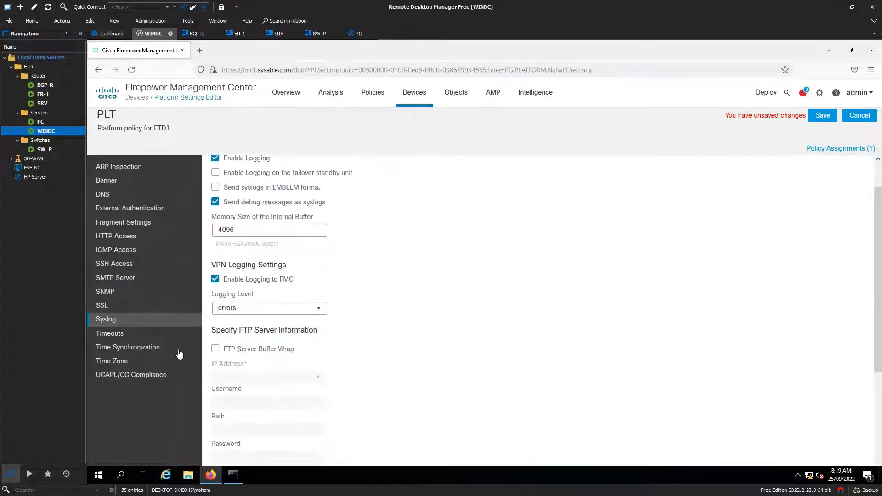
pyautogui.scroll(-2, 363, 324)
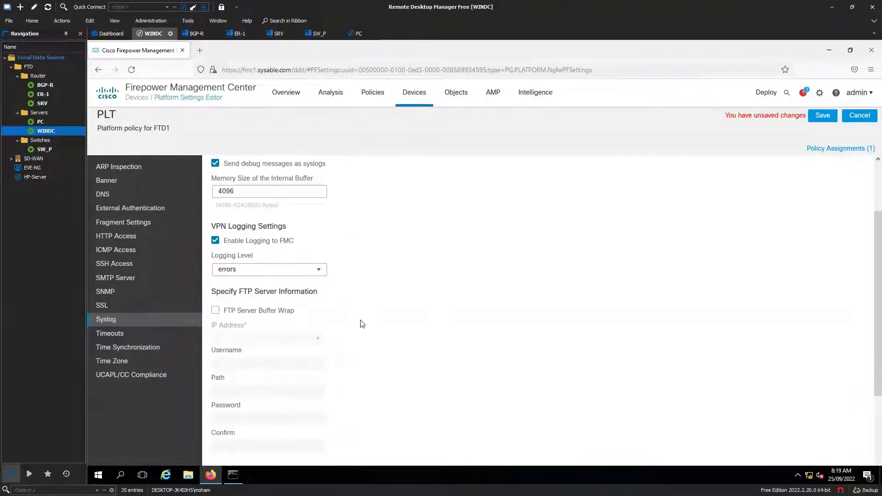
pyautogui.scroll(-4, 371, 325)
pyautogui.scroll(4, 373, 327)
pyautogui.scroll(-2, 348, 299)
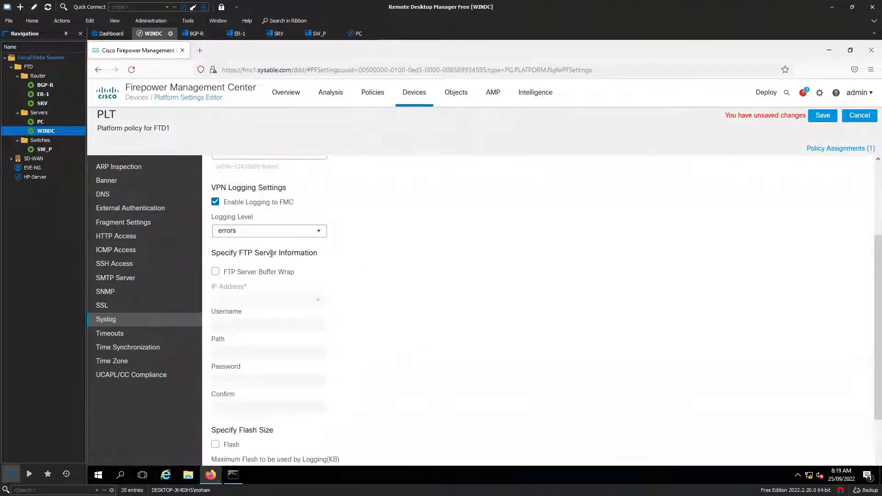
# Highlight the FTP Server Information heading and the 1024 free-space and 3076 flash values
pyautogui.moveTo(239, 256); pyautogui.dragTo(317, 255)
pyautogui.click(388, 297)
pyautogui.scroll(-4, 389, 298)
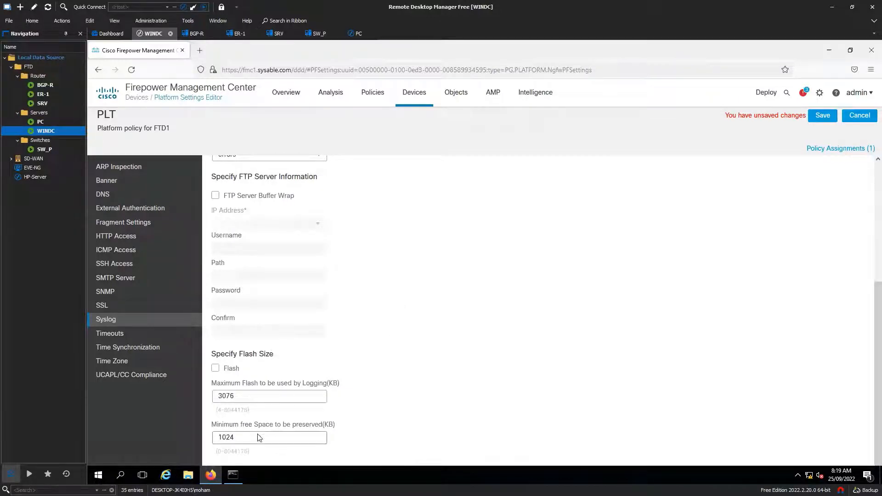
pyautogui.moveTo(260, 437); pyautogui.dragTo(212, 437)
pyautogui.moveTo(256, 397); pyautogui.dragTo(210, 397)
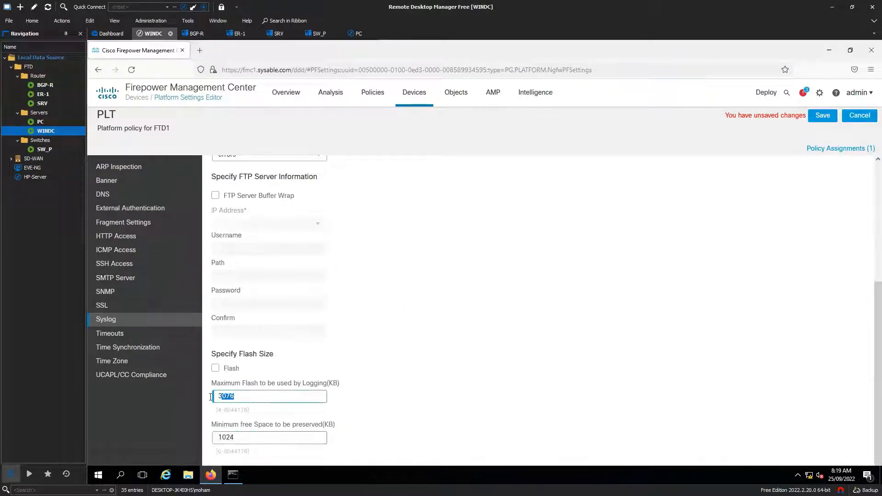
pyautogui.click(456, 393)
pyautogui.moveTo(257, 397); pyautogui.dragTo(215, 397)
pyautogui.click(423, 403)
pyautogui.scroll(3, 374, 399)
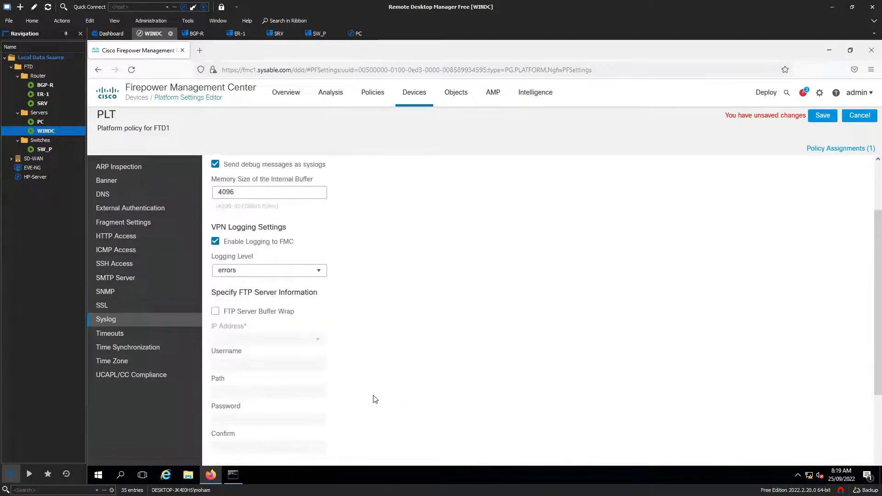
pyautogui.scroll(2, 376, 399)
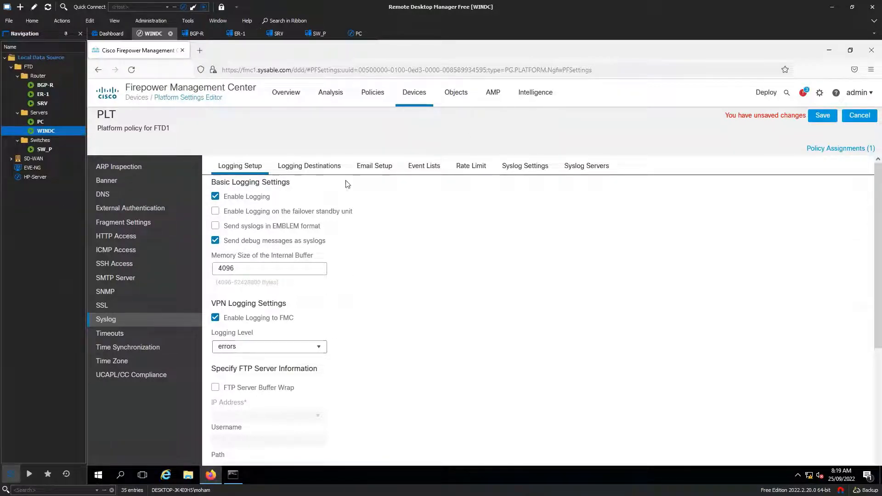
# On Logging Destinations, start a Syslog Servers filter with an event class, then cancel both
pyautogui.click(312, 170)
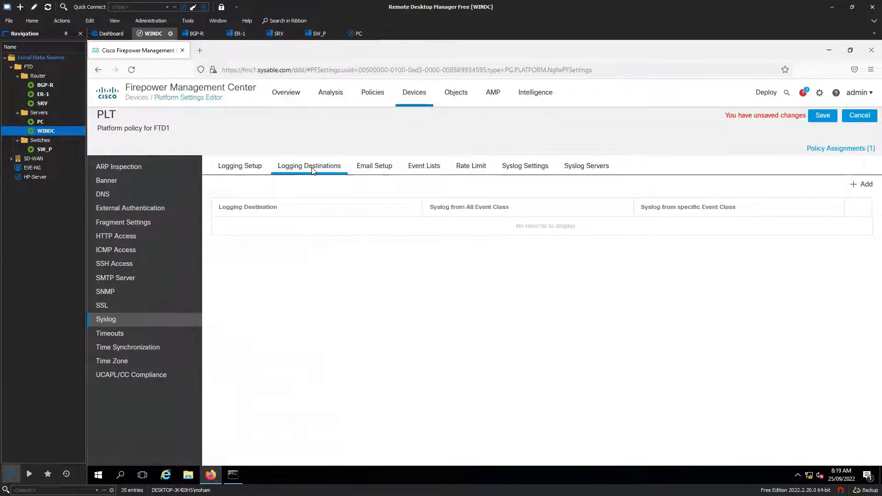
pyautogui.click(863, 186)
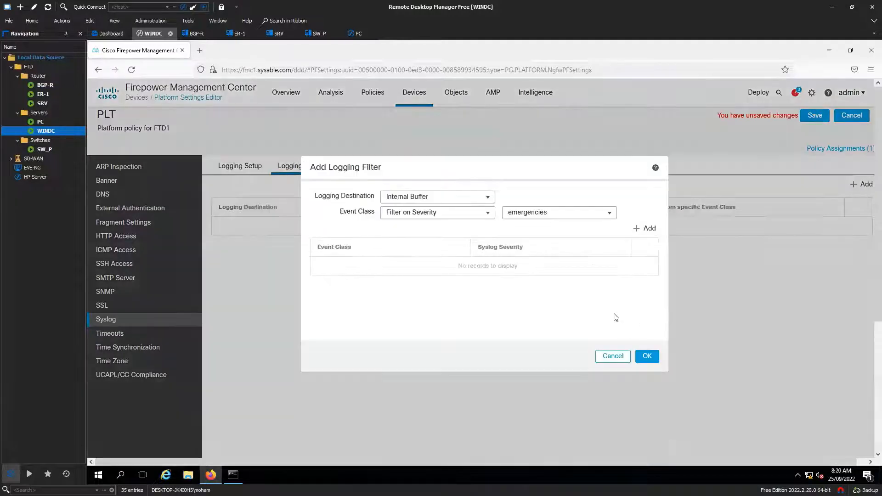
pyautogui.click(487, 200)
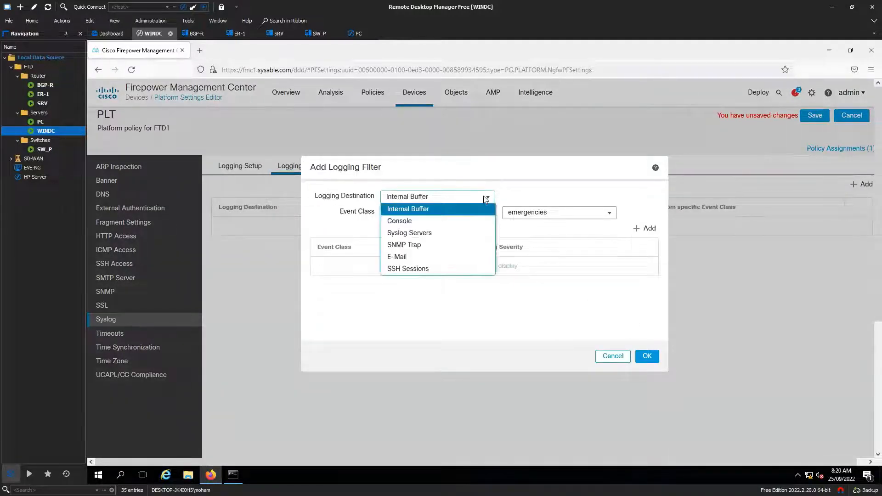
pyautogui.click(437, 234)
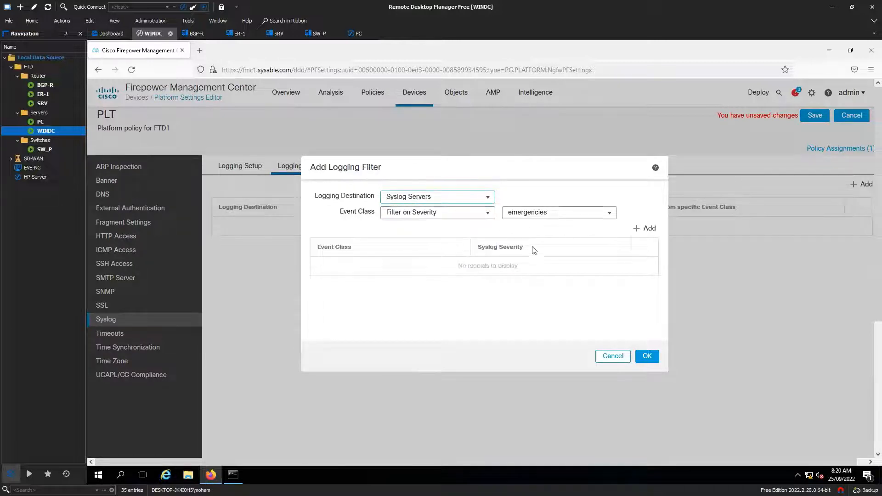
pyautogui.click(644, 228)
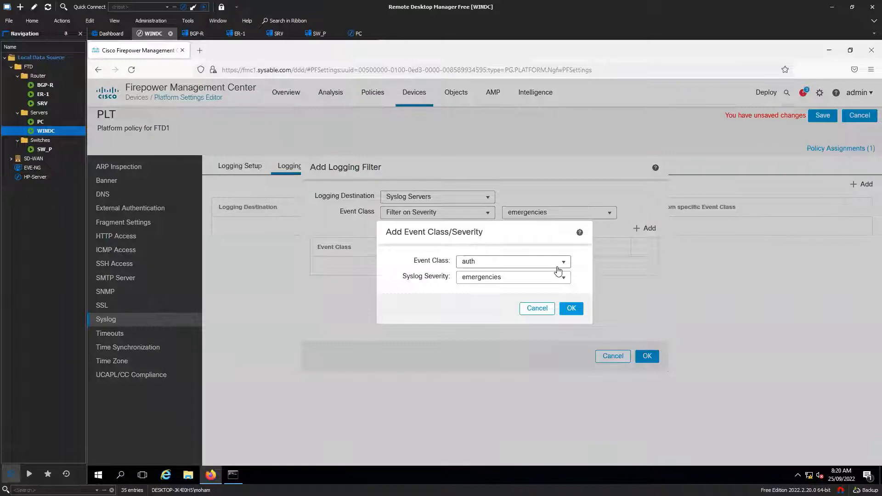
pyautogui.click(537, 308)
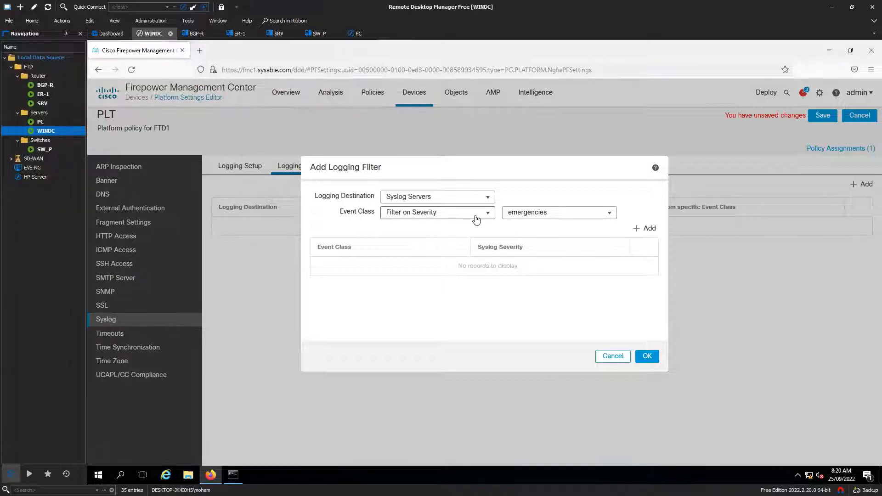
pyautogui.click(618, 358)
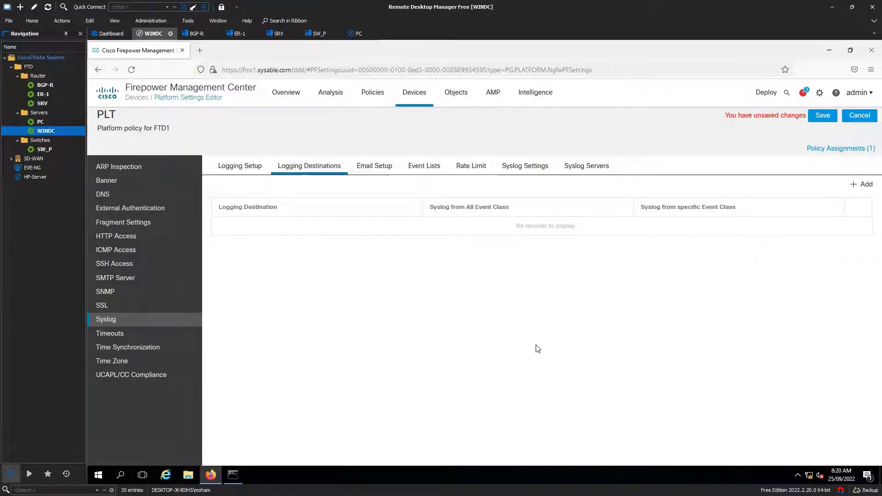
# Review the Email Setup, Event Lists, Rate Limit, Syslog Settings and Syslog Servers tabs
pyautogui.click(381, 176)
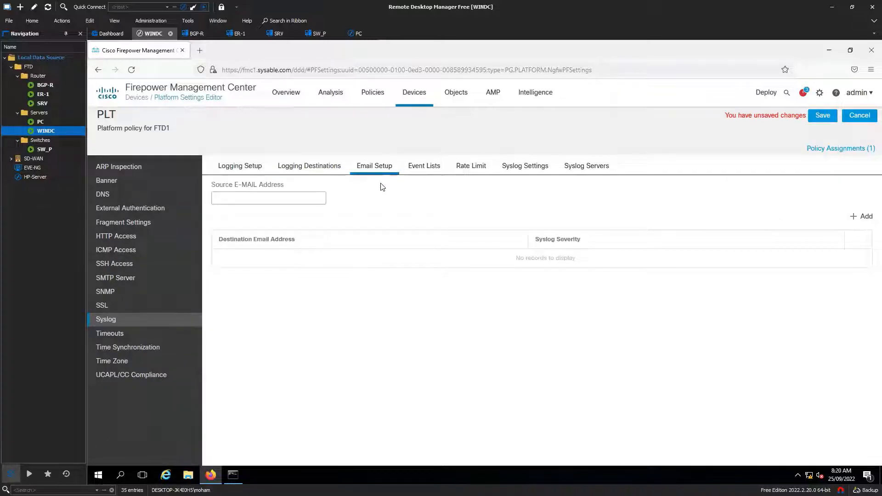
pyautogui.click(432, 170)
pyautogui.click(470, 170)
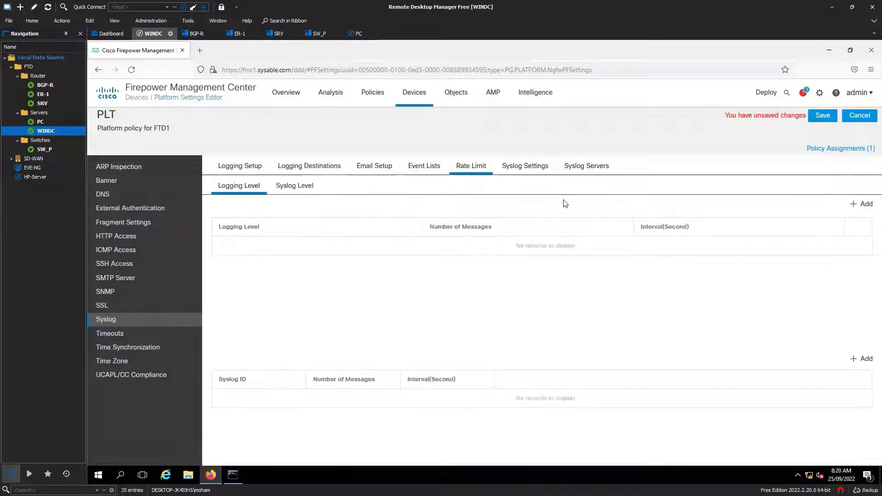
pyautogui.click(526, 174)
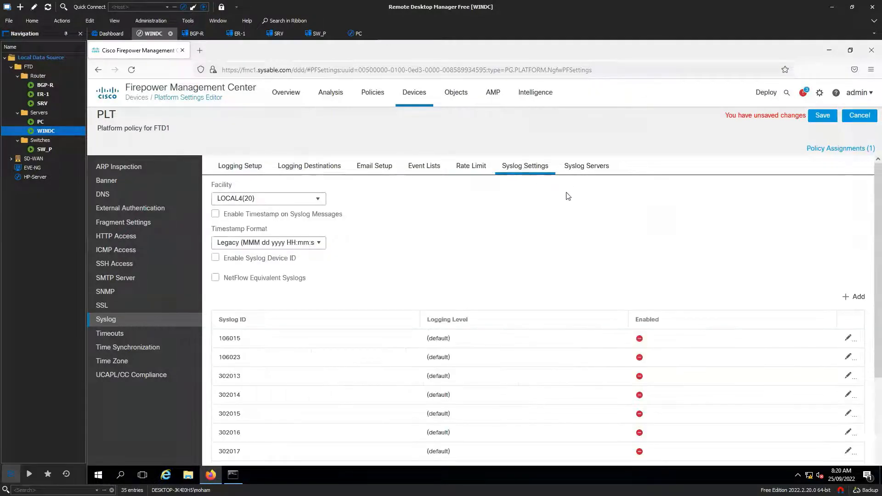
pyautogui.click(587, 171)
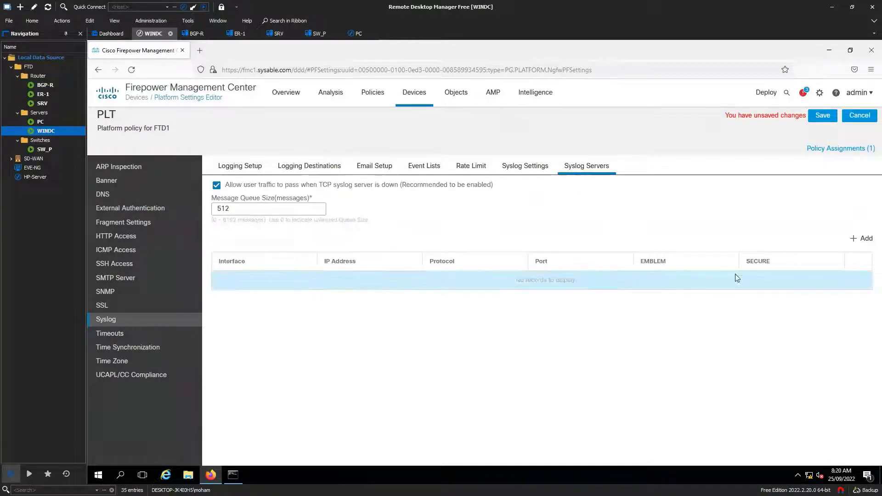
# Open and cancel the Add Syslog Server form, then save the PLT policy
pyautogui.click(867, 239)
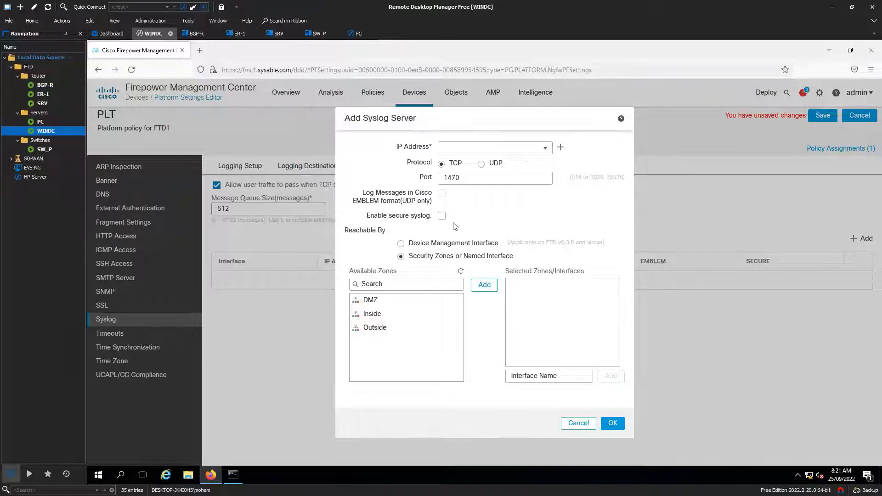
pyautogui.click(583, 426)
pyautogui.click(823, 115)
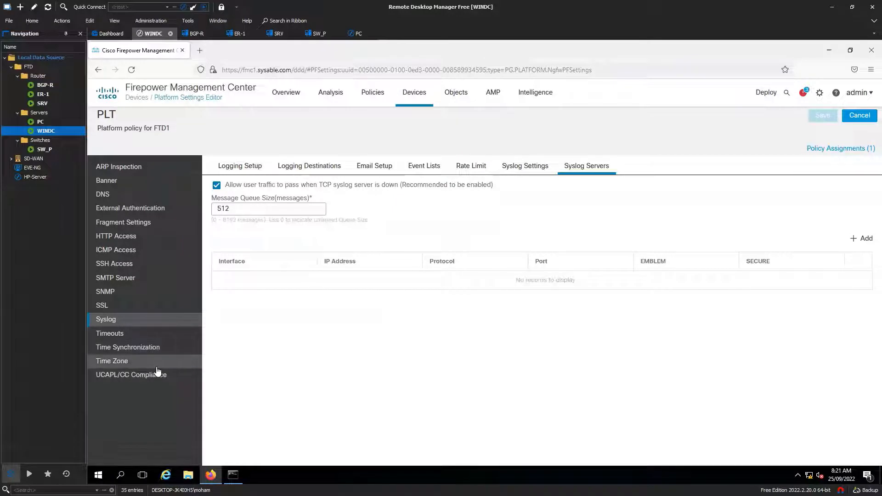
# View PLT's SSL settings, which are disabled without export-compliance on the Smart License
pyautogui.click(110, 306)
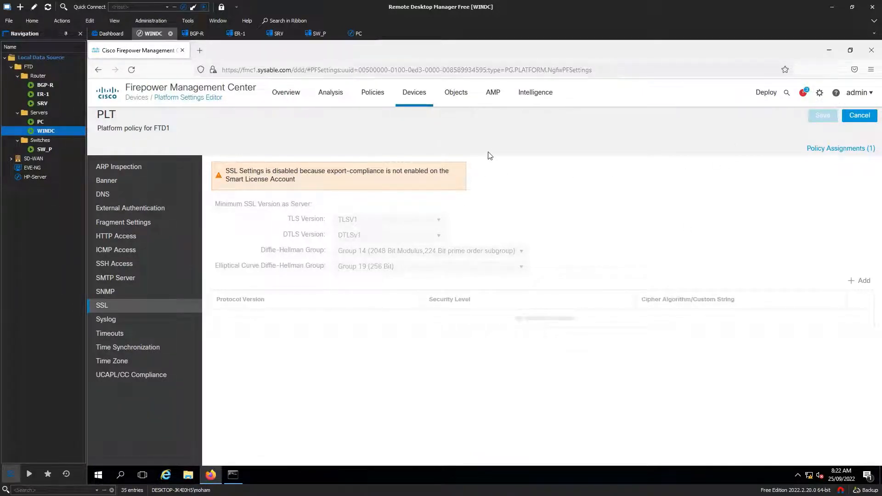
pyautogui.moveTo(366, 101)
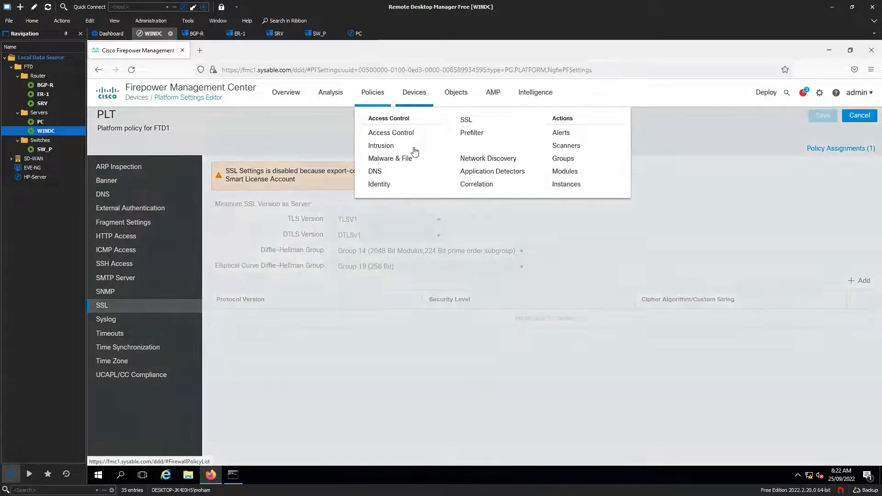
# Go to the Network Discovery policy and briefly open then close the rule editor
pyautogui.click(494, 161)
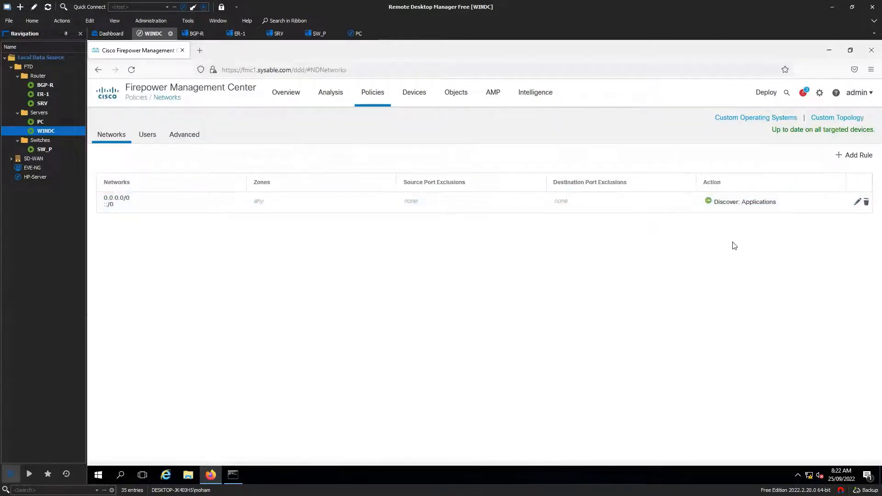
pyautogui.click(857, 204)
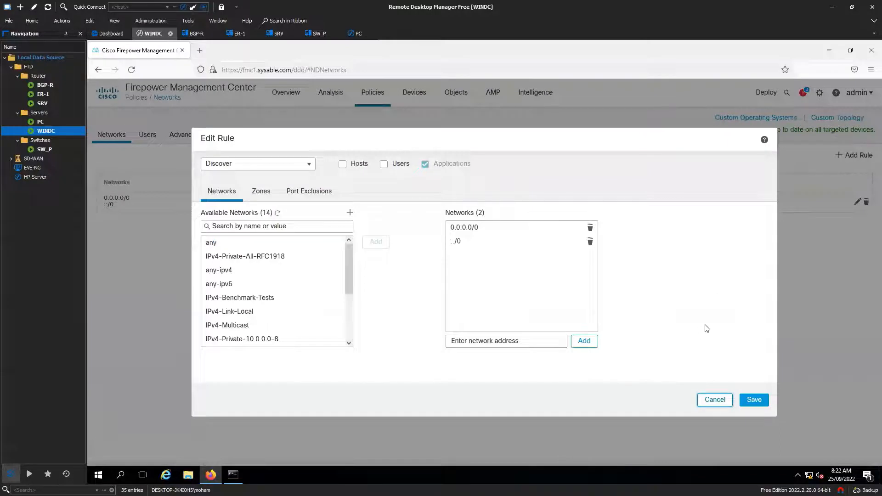
pyautogui.click(703, 399)
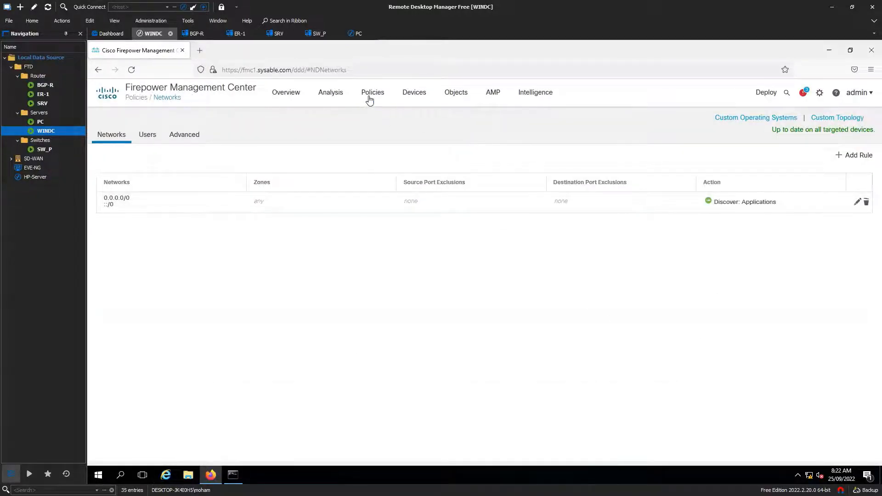
pyautogui.moveTo(369, 98)
# Restrict the discovery rule to the Inside and DMZ zones
pyautogui.click(856, 203)
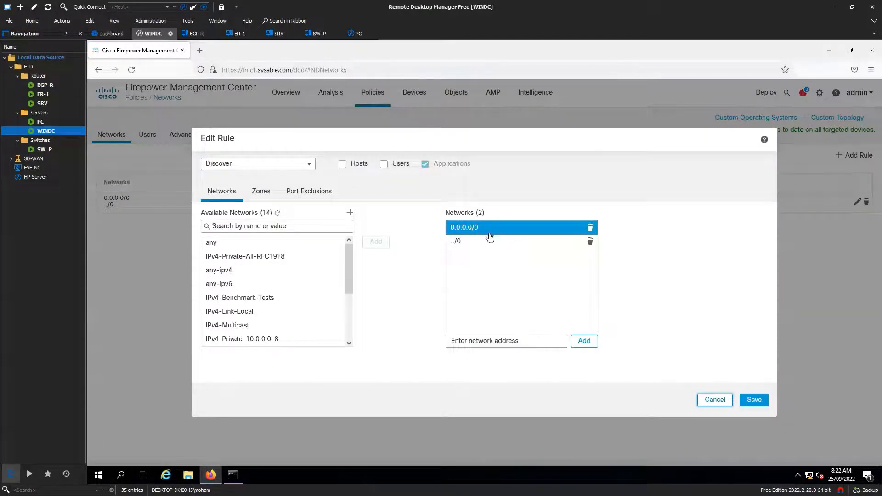
pyautogui.click(259, 193)
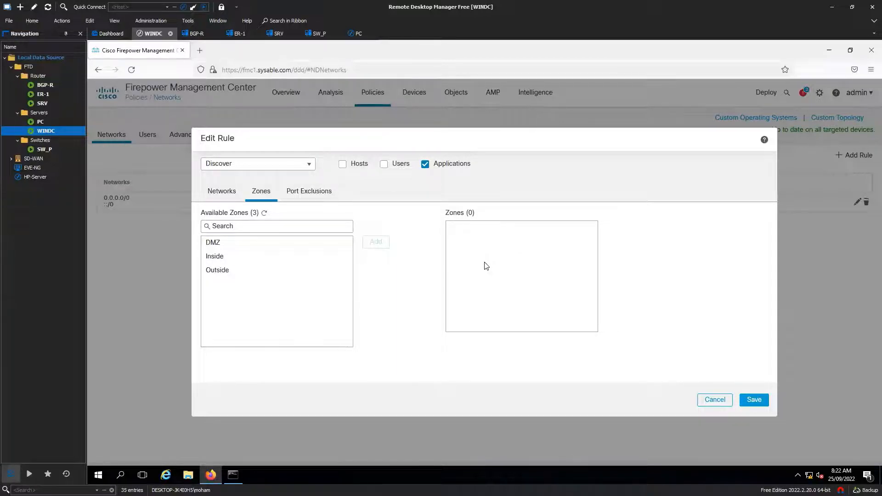
pyautogui.click(210, 241)
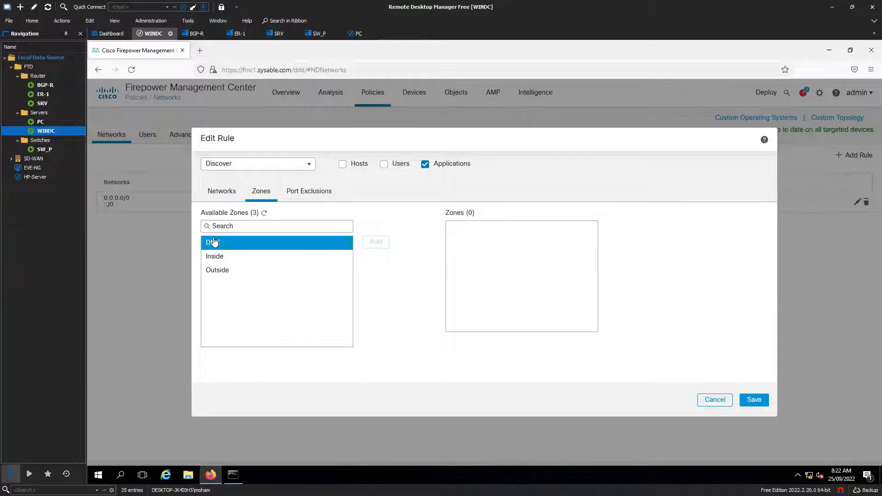
pyautogui.click(228, 256)
pyautogui.click(370, 244)
pyautogui.click(325, 245)
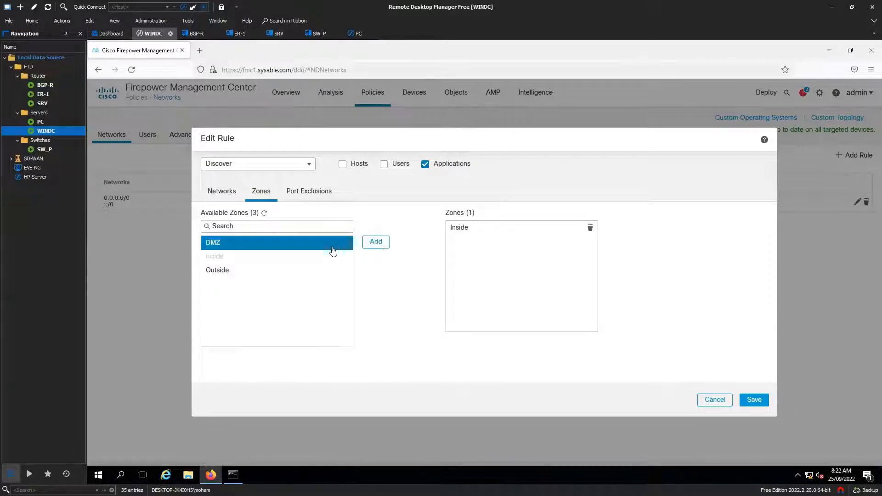
pyautogui.click(376, 242)
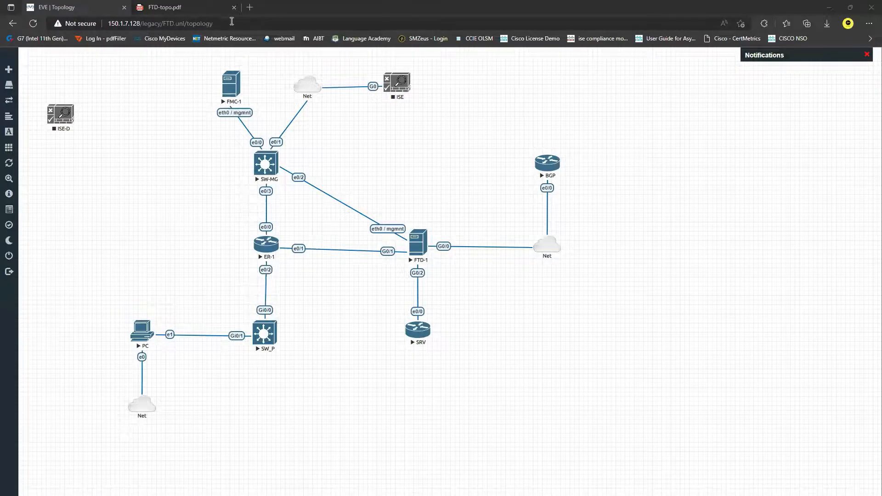
# In FTD-topo.pdf, ink a loop around the G0/1=.10 Inside label beside FTD-1
pyautogui.click(201, 7)
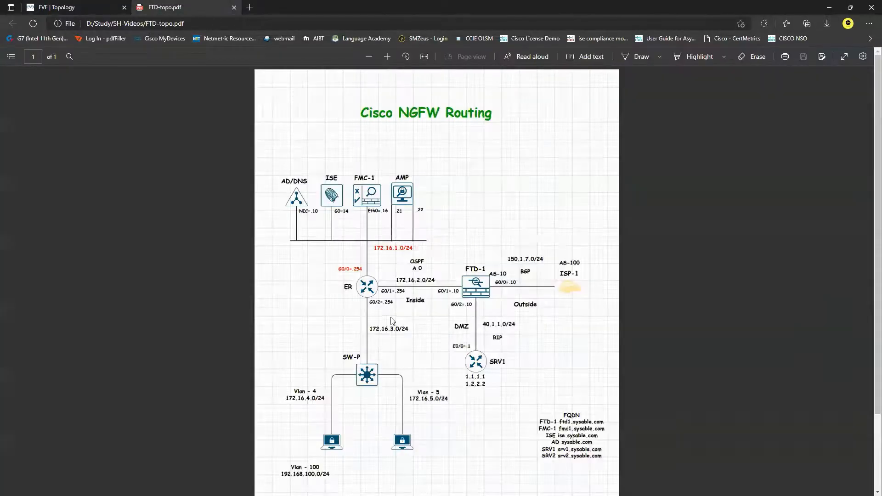
pyautogui.click(642, 57)
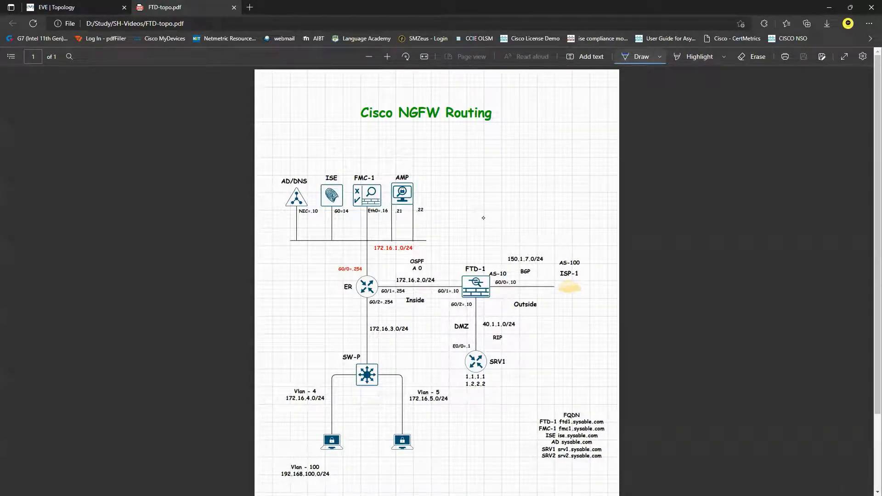
pyautogui.moveTo(437, 299)
pyautogui.mouseDown()
pyautogui.moveTo(460, 296)
pyautogui.moveTo(462, 281)
pyautogui.moveTo(434, 298)
pyautogui.mouseUp()
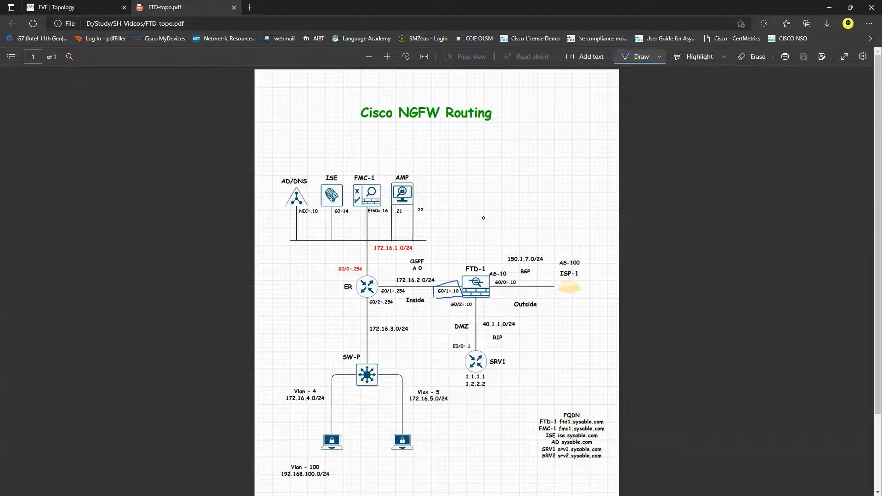